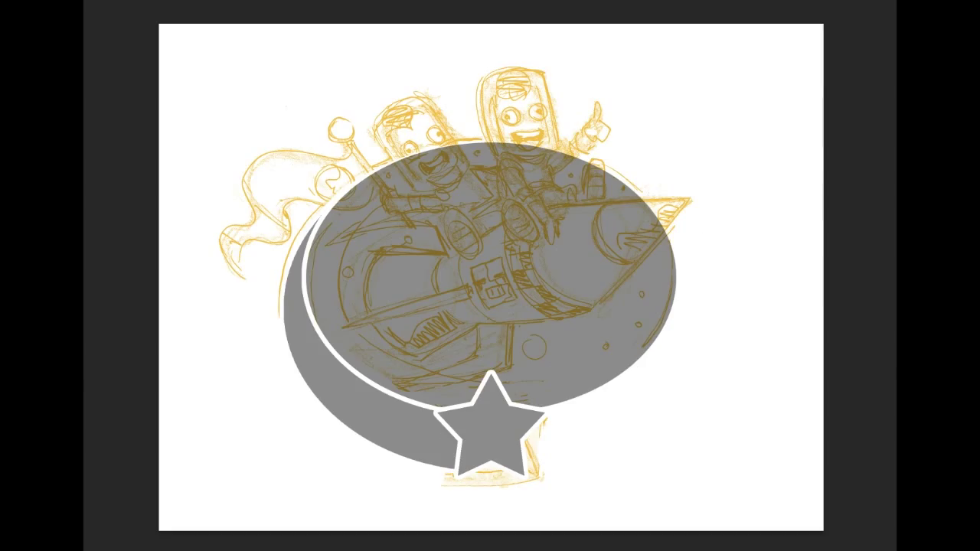
# Step: Hide the grey ellipse-and-star shape layer and recolour the yellow rocket sketch lines black
pyautogui.hotkey('ctrl', ',')
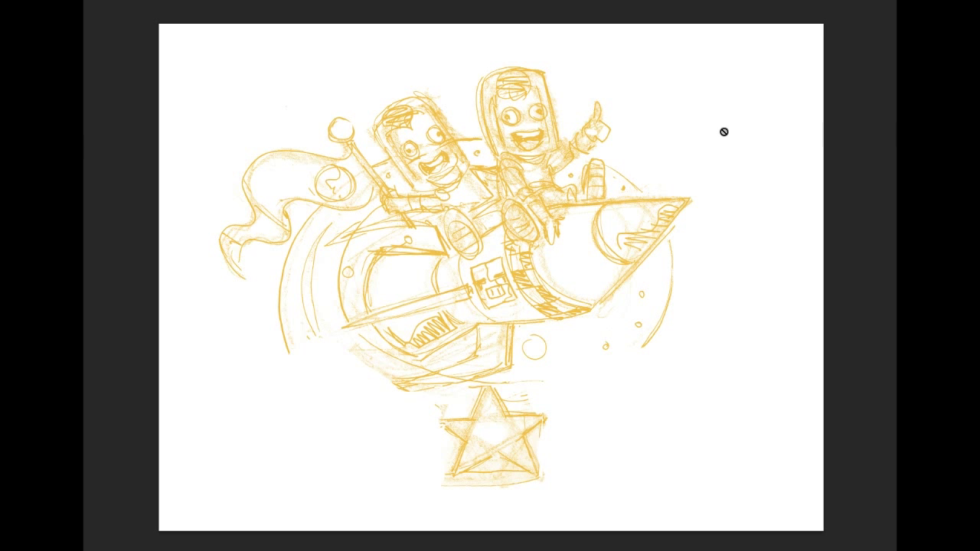
pyautogui.hotkey('ctrl', ',')
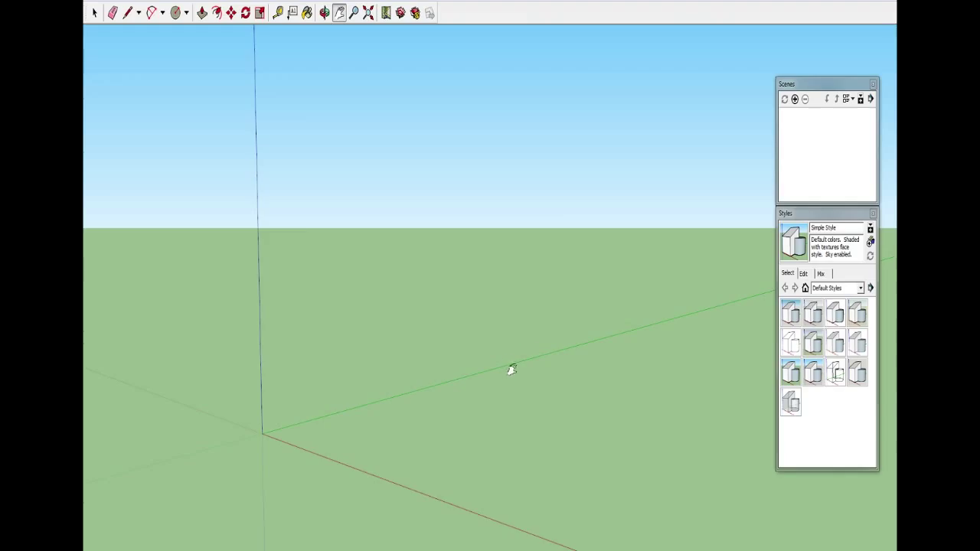
# Step: Draw a rectangle on the ground plane starting at the axes origin
pyautogui.click(185, 12)
pyautogui.click(192, 28)
pyautogui.moveTo(437, 344)
pyautogui.mouseDown(button='middle')
pyautogui.moveTo(578, 371)
pyautogui.moveTo(514, 345)
pyautogui.mouseUp(button='middle')
pyautogui.click(368, 12)
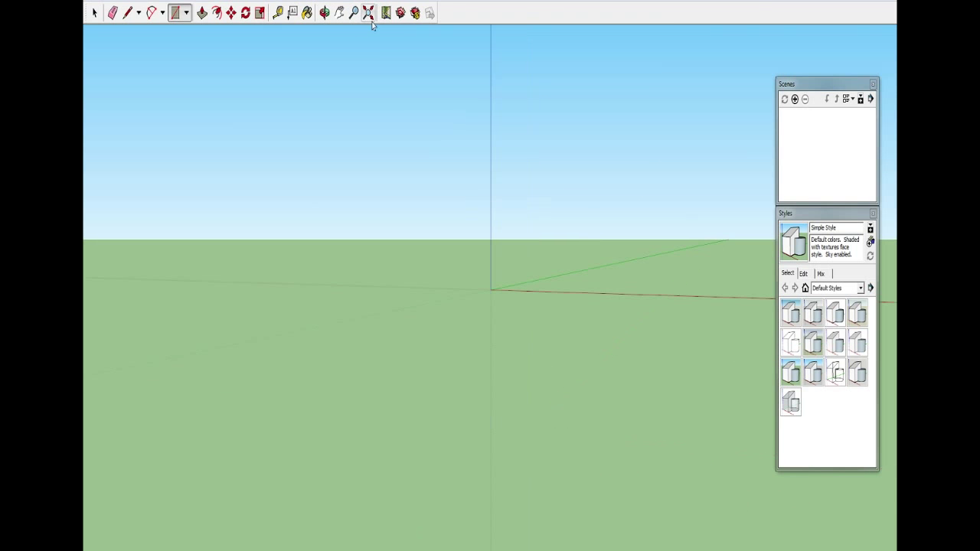
pyautogui.moveTo(594, 190)
pyautogui.mouseDown(button='middle')
pyautogui.moveTo(584, 307)
pyautogui.moveTo(510, 278)
pyautogui.mouseUp(button='middle')
pyautogui.click(491, 289)
pyautogui.click(735, 170)
pyautogui.moveTo(735, 170)
pyautogui.mouseDown(button='middle')
pyautogui.moveTo(501, 201)
pyautogui.moveTo(252, 23)
pyautogui.mouseUp(button='middle')
# Step: Push/Pull the rectangle into a tall box, then delete every face except one side wall
pyautogui.press('p')
pyautogui.moveTo(429, 245); pyautogui.dragTo(637, 291)
pyautogui.moveTo(637, 291)
pyautogui.mouseDown(button='middle')
pyautogui.moveTo(396, 179)
pyautogui.moveTo(429, 179)
pyautogui.moveTo(480, 260)
pyautogui.moveTo(482, 127)
pyautogui.mouseUp(button='middle')
pyautogui.click(482, 127)
pyautogui.press('Delete')
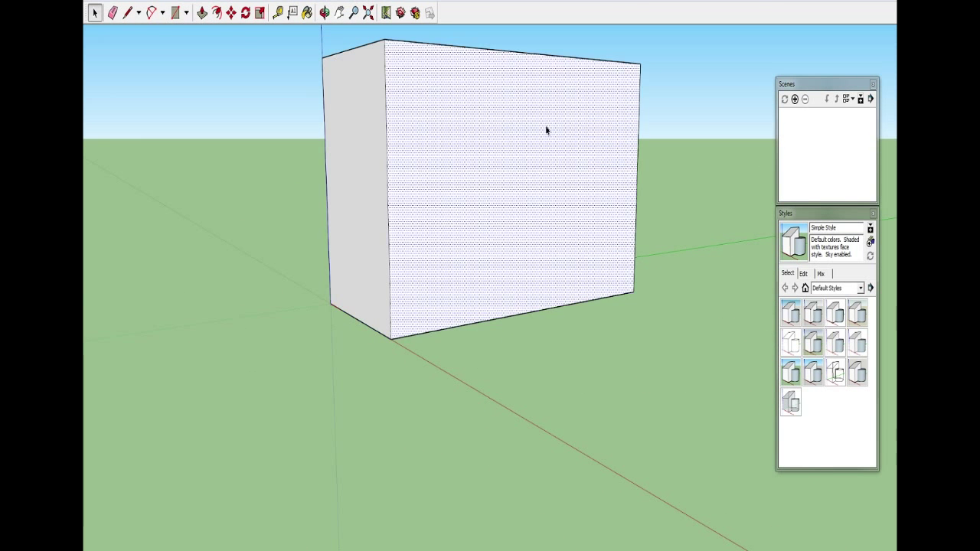
pyautogui.press('Delete')
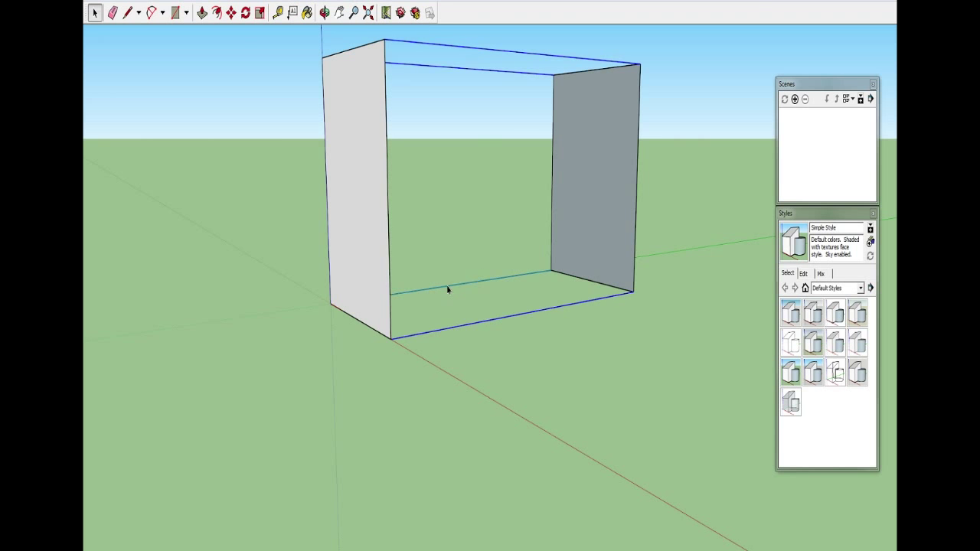
pyautogui.click(350, 197)
pyautogui.press('Delete')
pyautogui.moveTo(350, 197)
pyautogui.mouseDown(button='middle')
pyautogui.moveTo(580, 81)
pyautogui.moveTo(645, 349)
pyautogui.moveTo(543, 314)
pyautogui.mouseUp(button='middle')
# Step: Trace the lower notched part of the rocket profile on the wall with lines
pyautogui.click(128, 12)
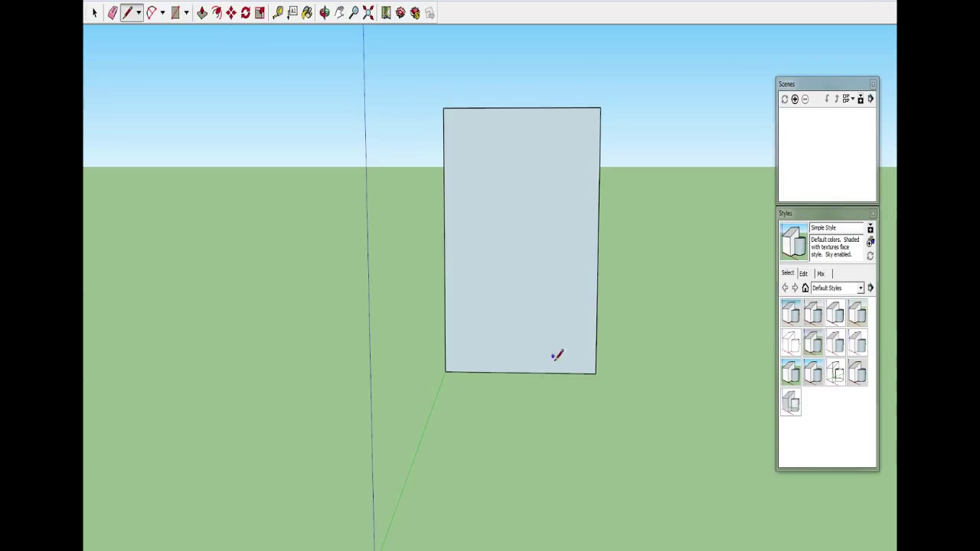
pyautogui.click(545, 372)
pyautogui.click(564, 315)
pyautogui.click(556, 314)
pyautogui.click(556, 304)
pyautogui.click(564, 304)
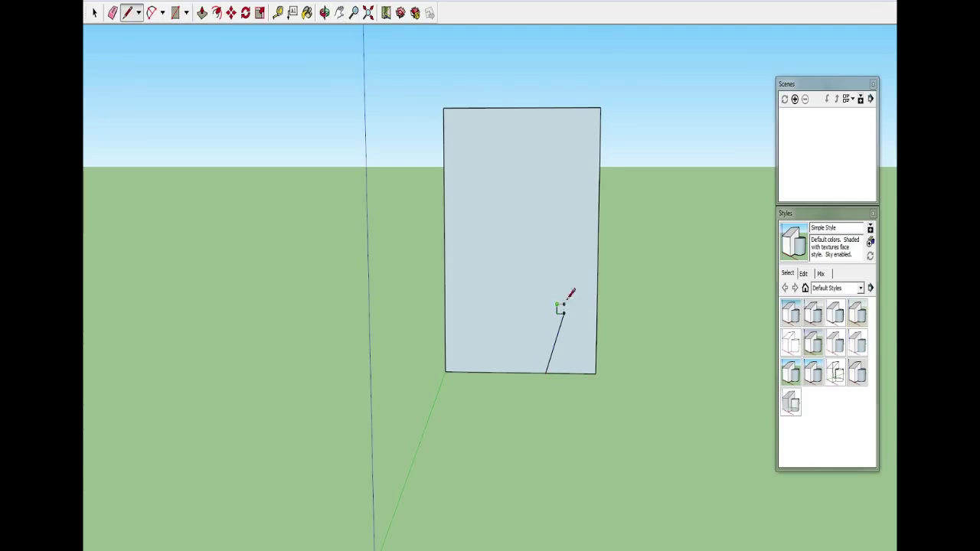
pyautogui.click(564, 245)
pyautogui.click(557, 245)
pyautogui.scroll(2, 569, 253)
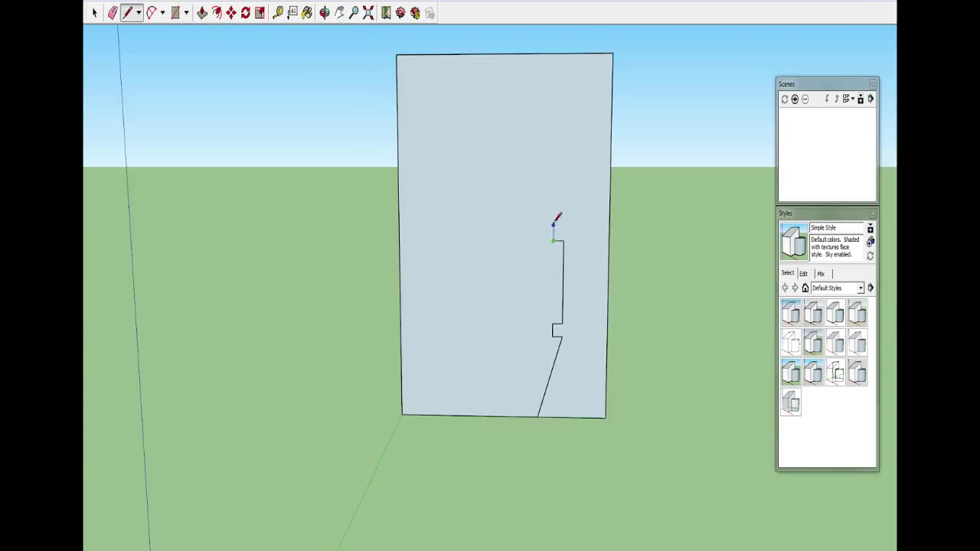
# Step: Continue the profile with the upper notches and a slanted nose to the wall's top-right corner
pyautogui.click(563, 162)
pyautogui.click(554, 162)
pyautogui.click(554, 151)
pyautogui.click(564, 151)
pyautogui.click(564, 141)
pyautogui.click(612, 54)
# Step: Delete the leftover face and outline edges outside the rocket profile
pyautogui.press('space')
pyautogui.click(505, 295)
pyautogui.press('Delete')
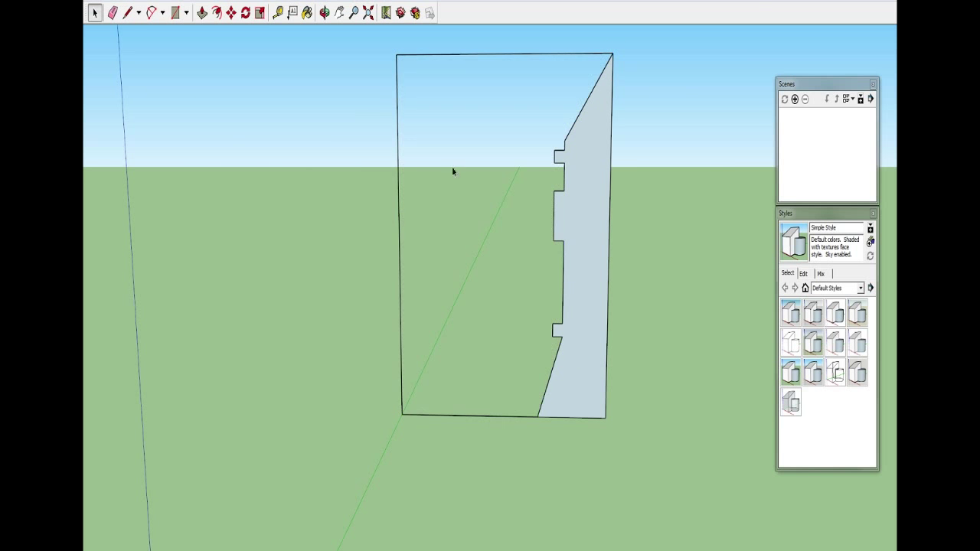
pyautogui.keyDown('shift'); pyautogui.click(477, 416); pyautogui.keyUp('shift')
pyautogui.press('Delete')
pyautogui.moveTo(565, 146)
pyautogui.mouseDown(button='middle')
pyautogui.moveTo(597, 173)
pyautogui.moveTo(581, 157)
pyautogui.mouseUp(button='middle')
# Step: Move the notch edges and nudge the profile's right edge slightly left
pyautogui.click(231, 12)
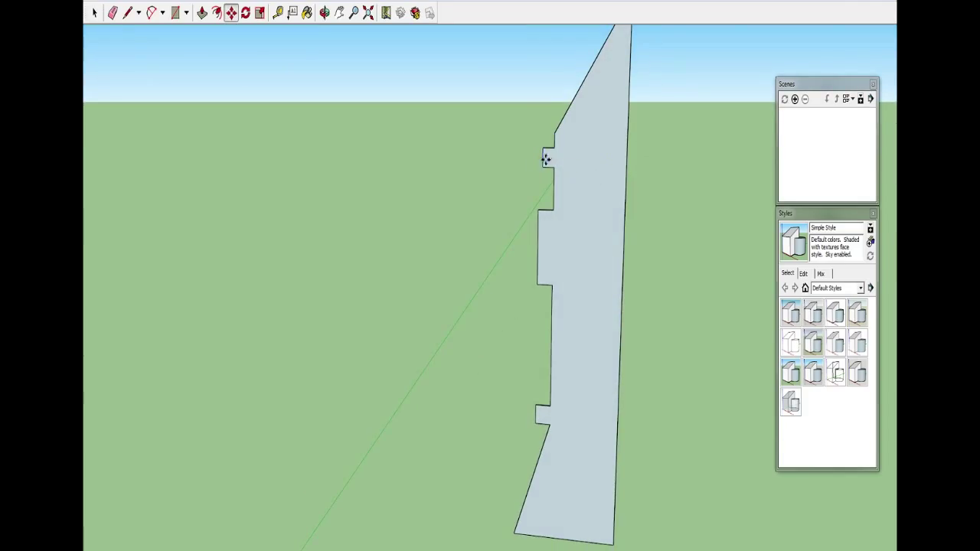
pyautogui.click(552, 306)
pyautogui.click(534, 225)
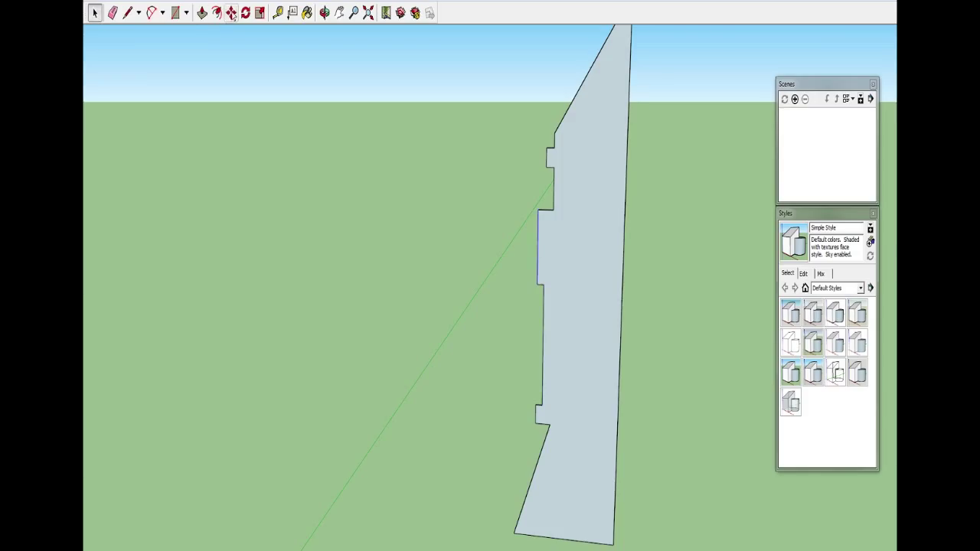
pyautogui.click(565, 222)
pyautogui.scroll(-3, 641, 312)
pyautogui.press('space')
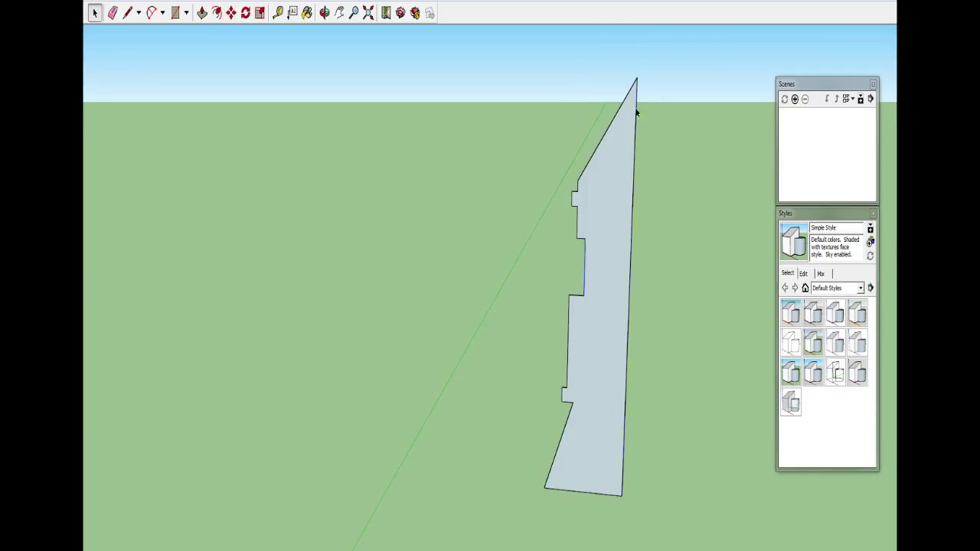
pyautogui.click(231, 13)
pyautogui.click(634, 131)
pyautogui.click(621, 131)
pyautogui.click(185, 13)
pyautogui.click(170, 2)
pyautogui.click(137, 104)
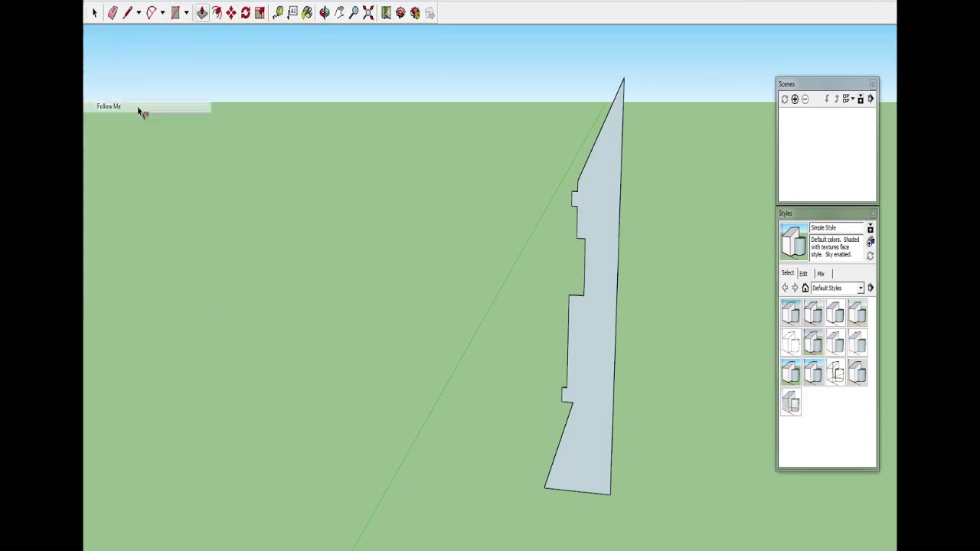
# Step: Draw a circle around the profile's base and test a Follow Me sweep, then undo it
pyautogui.moveTo(557, 489)
pyautogui.mouseDown(button='middle')
pyautogui.moveTo(549, 480)
pyautogui.moveTo(595, 514)
pyautogui.mouseUp(button='middle')
pyautogui.click(594, 503)
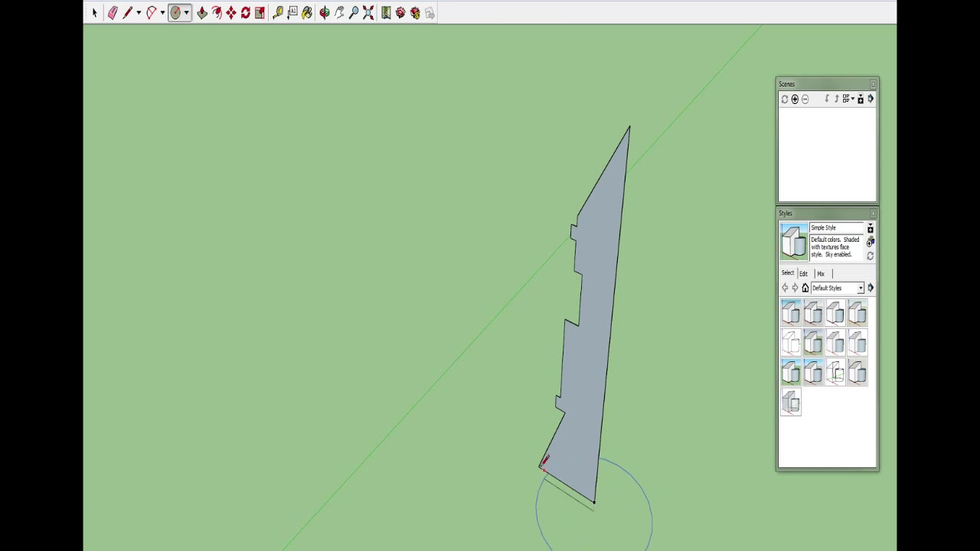
pyautogui.click(542, 459)
pyautogui.click(177, 2)
pyautogui.click(127, 108)
pyautogui.click(632, 221)
pyautogui.click(551, 441)
pyautogui.moveTo(551, 441); pyautogui.dragTo(590, 302, button='middle')
pyautogui.hotkey('ctrl', 'z')
pyautogui.hotkey('ctrl', 'y')
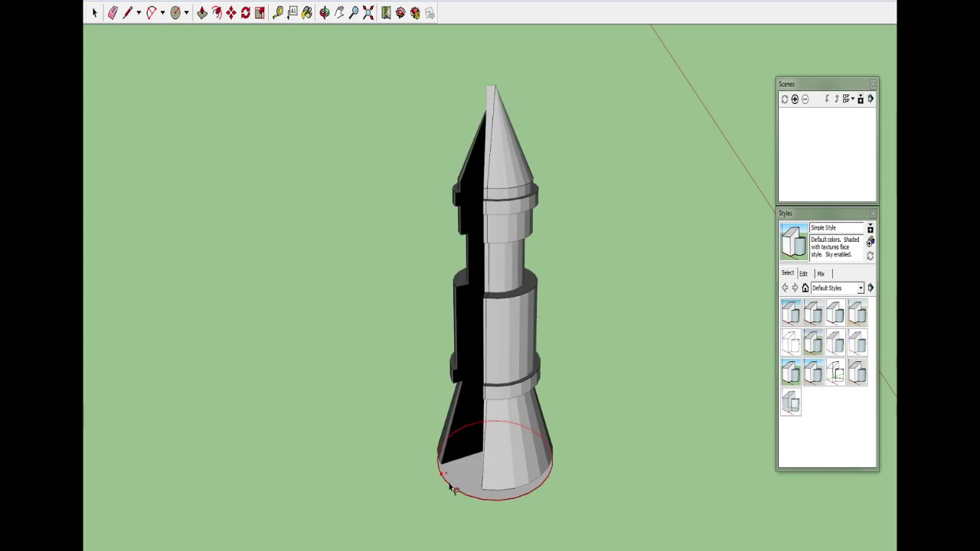
pyautogui.moveTo(484, 498); pyautogui.dragTo(404, 164, button='middle')
pyautogui.hotkey('ctrl', 'z')
# Step: Shift the profile's left edge to reshape the body, then Follow Me it into a solid rocket
pyautogui.press('m')
pyautogui.scroll(4, 451, 253)
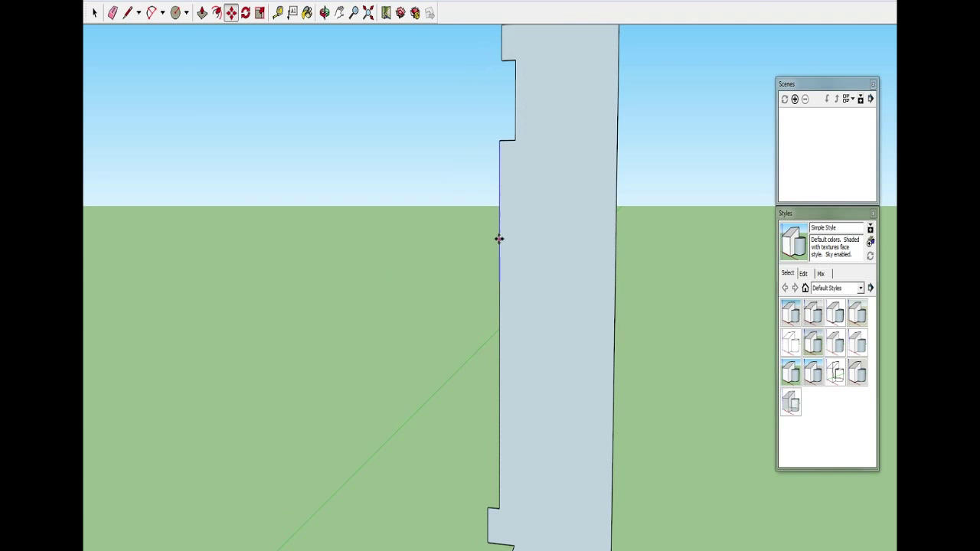
pyautogui.moveTo(500, 304)
pyautogui.keyDown('shift'); pyautogui.mouseDown(button='middle')
pyautogui.moveTo(531, 256)
pyautogui.moveTo(518, 149)
pyautogui.moveTo(539, 426)
pyautogui.mouseUp(button='middle'); pyautogui.keyUp('shift')
pyautogui.scroll(-4, 539, 426)
pyautogui.scroll(-2, 577, 411)
pyautogui.click(182, 1)
pyautogui.click(123, 108)
pyautogui.click(595, 519)
# Step: Triple-click the whole rocket and make it a single group
pyautogui.press('space')
pyautogui.click(549, 513)
pyautogui.tripleClick(543, 258)
pyautogui.rightClick(543, 258)
pyautogui.click(580, 357)
pyautogui.press('s')
pyautogui.press('space')
pyautogui.moveTo(613, 324)
pyautogui.mouseDown(button='middle')
pyautogui.moveTo(627, 273)
pyautogui.moveTo(546, 201)
pyautogui.moveTo(507, 397)
pyautogui.mouseUp(button='middle')
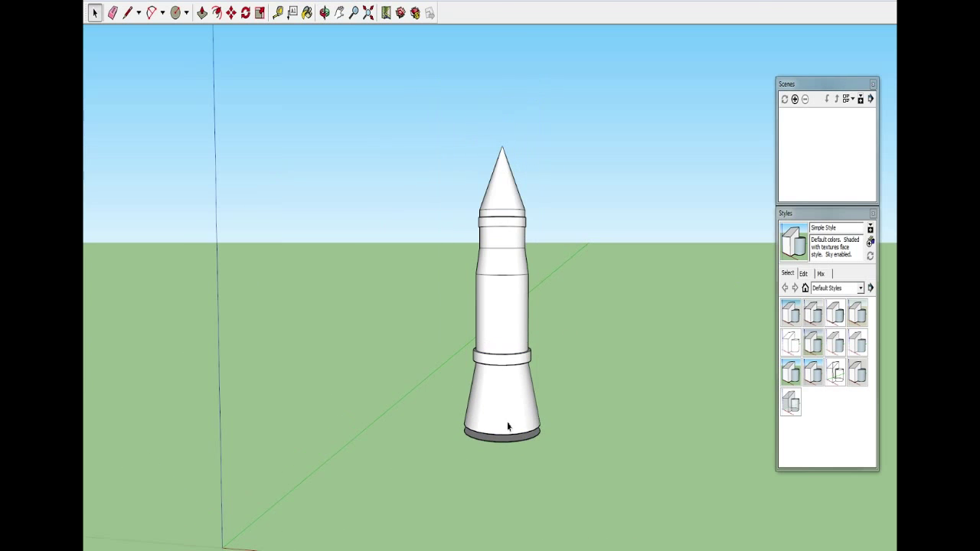
pyautogui.scroll(3, 505, 345)
pyautogui.click(185, 12)
# Step: Draw an upright rectangle beside the rocket
pyautogui.click(196, 30)
pyautogui.click(330, 468)
pyautogui.scroll(-5, 308, 307)
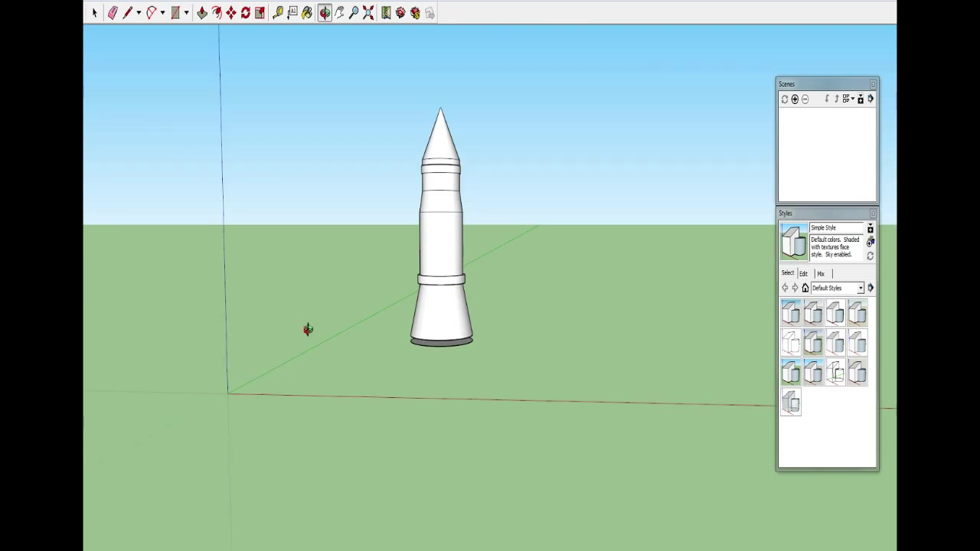
pyautogui.click(310, 380)
pyautogui.click(324, 400)
pyautogui.moveTo(324, 401)
pyautogui.mouseDown(button='middle')
pyautogui.moveTo(454, 327)
pyautogui.moveTo(367, 253)
pyautogui.mouseUp(button='middle')
pyautogui.click(95, 13)
# Step: Trace a slanted fin outline on the rectangle with lines
pyautogui.click(185, 13)
pyautogui.click(127, 13)
pyautogui.click(307, 446)
pyautogui.click(312, 354)
pyautogui.click(366, 259)
pyautogui.click(368, 371)
pyautogui.click(337, 389)
pyautogui.click(319, 443)
# Step: Delete the faces and edges surrounding the fin shape
pyautogui.click(95, 13)
pyautogui.click(304, 291)
pyautogui.press('Delete')
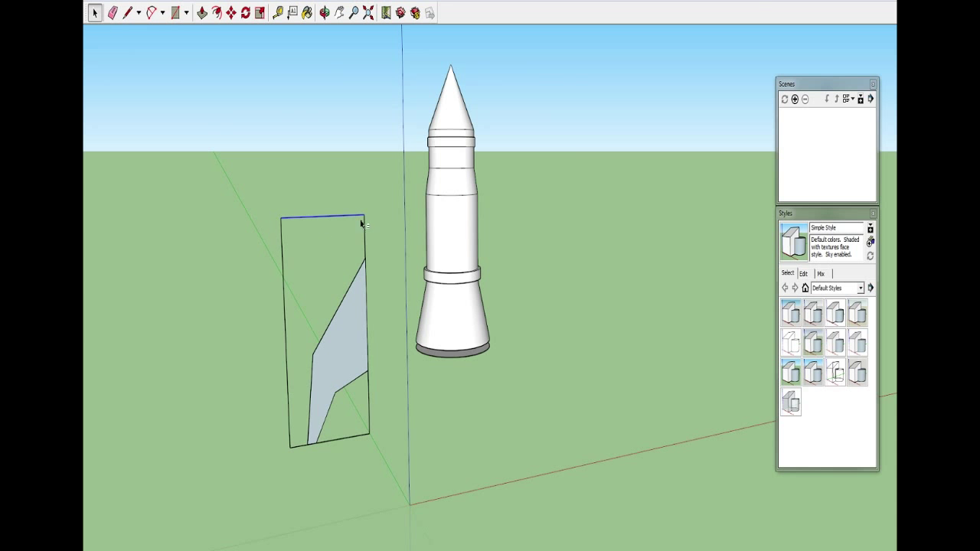
pyautogui.press('Delete')
# Step: Push/Pull the fin face into a thick slab
pyautogui.press('p')
pyautogui.moveTo(329, 339); pyautogui.dragTo(350, 324)
pyautogui.moveTo(350, 324)
pyautogui.mouseDown(button='middle')
pyautogui.moveTo(518, 350)
pyautogui.moveTo(447, 207)
pyautogui.moveTo(519, 385)
pyautogui.moveTo(170, 23)
pyautogui.mouseUp(button='middle')
pyautogui.press('space')
pyautogui.rightClick(502, 366)
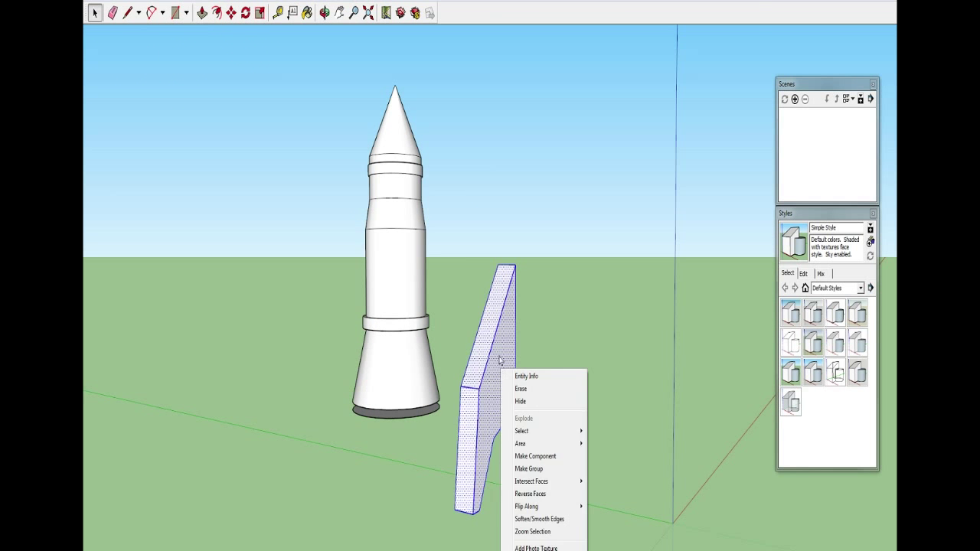
# Step: Group the fin slab and place a mirrored copy of it beside the original
pyautogui.click(534, 467)
pyautogui.scroll(-1, 397, 273)
pyautogui.moveTo(398, 274); pyautogui.dragTo(189, 38, button='middle')
pyautogui.press('m')
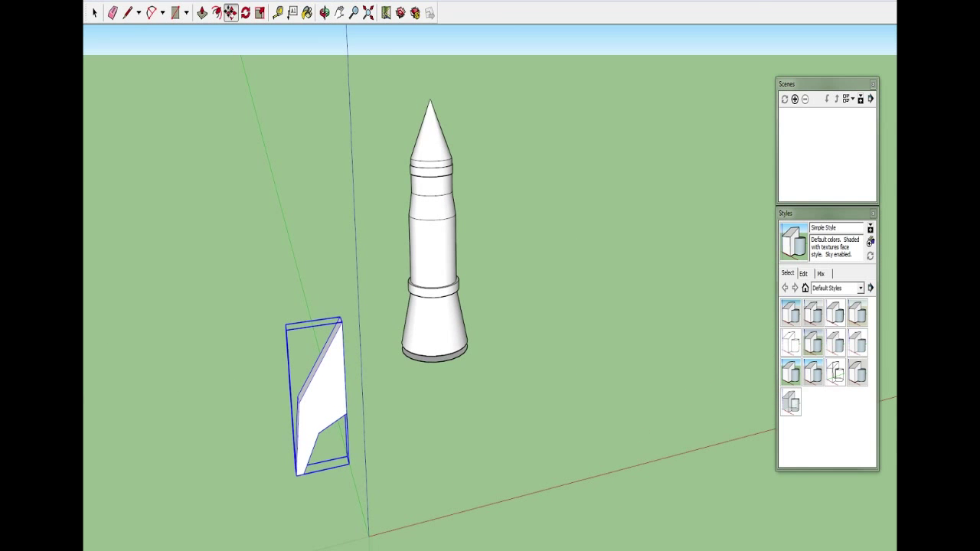
pyautogui.click(318, 406)
pyautogui.press('ctrl')
pyautogui.rightClick(392, 401)
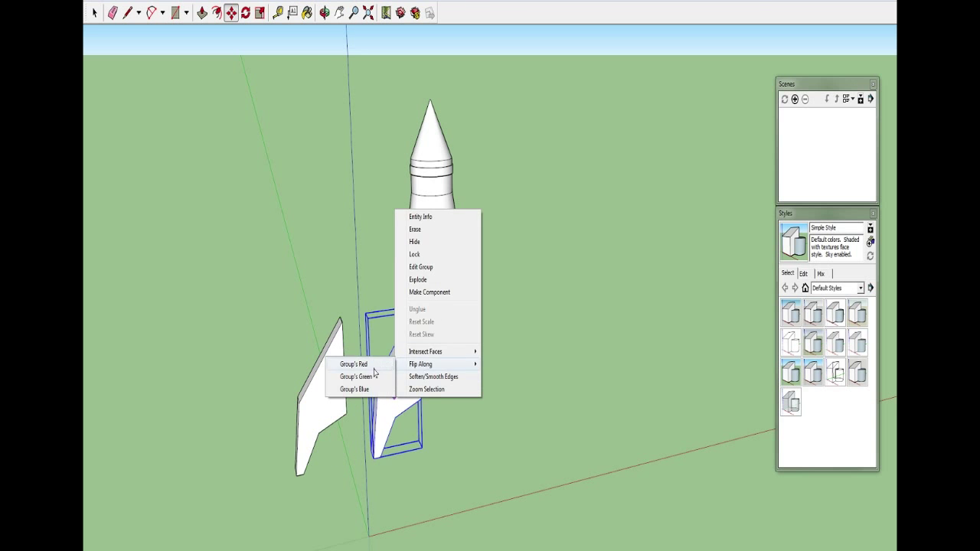
pyautogui.click(348, 375)
pyautogui.click(423, 380)
pyautogui.press('space')
# Step: Select both fins together and move the pair beside the rocket
pyautogui.moveTo(131, 114); pyautogui.dragTo(460, 459)
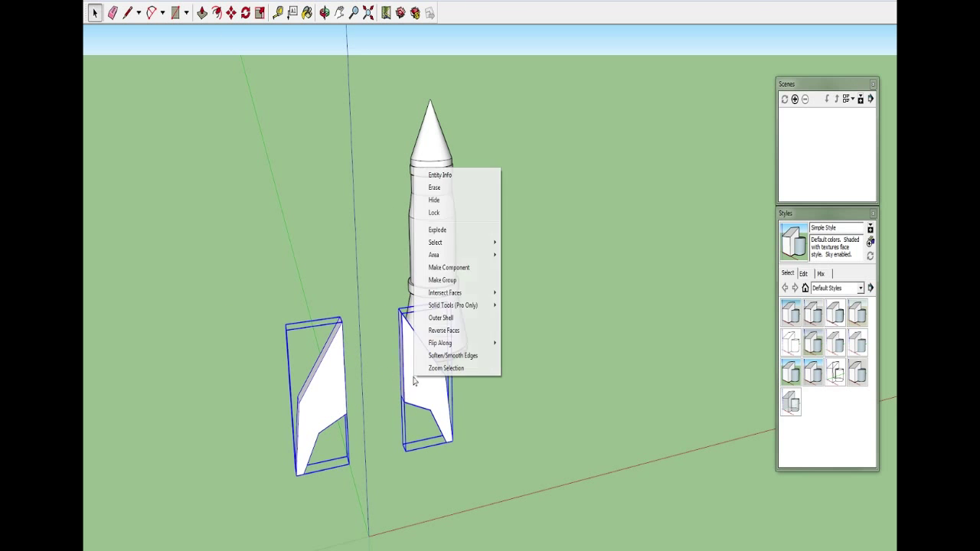
pyautogui.rightClick(411, 376)
pyautogui.click(451, 268)
pyautogui.press('m')
pyautogui.click(425, 372)
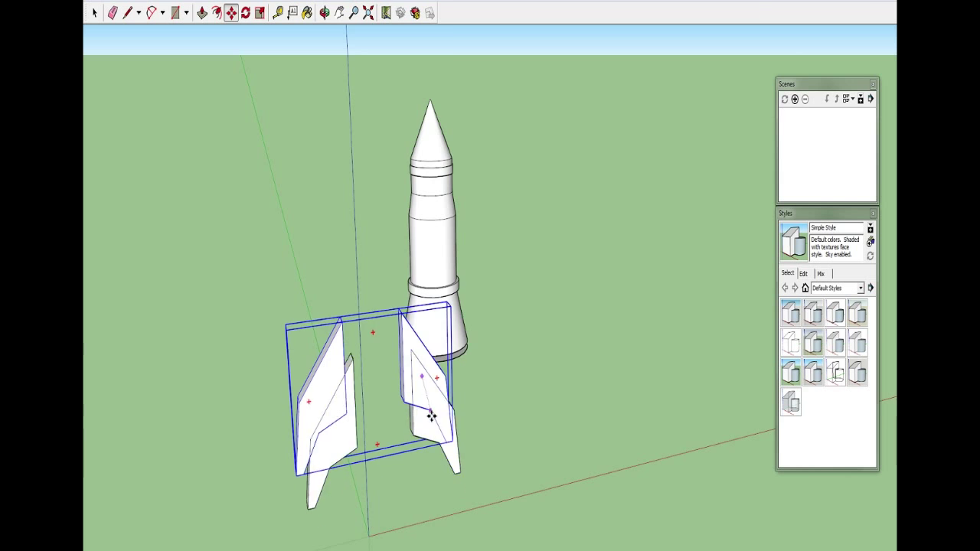
pyautogui.moveTo(431, 416); pyautogui.dragTo(534, 366, button='middle')
pyautogui.click(515, 380)
# Step: Copy and paste the fin pair, then mirror the copy along its red axis
pyautogui.press('space')
pyautogui.rightClick(502, 414)
pyautogui.rightClick(494, 386)
pyautogui.press('Escape')
pyautogui.hotkey('ctrl', 'c')
pyautogui.hotkey('ctrl', 'v')
pyautogui.click(94, 12)
pyautogui.rightClick(538, 396)
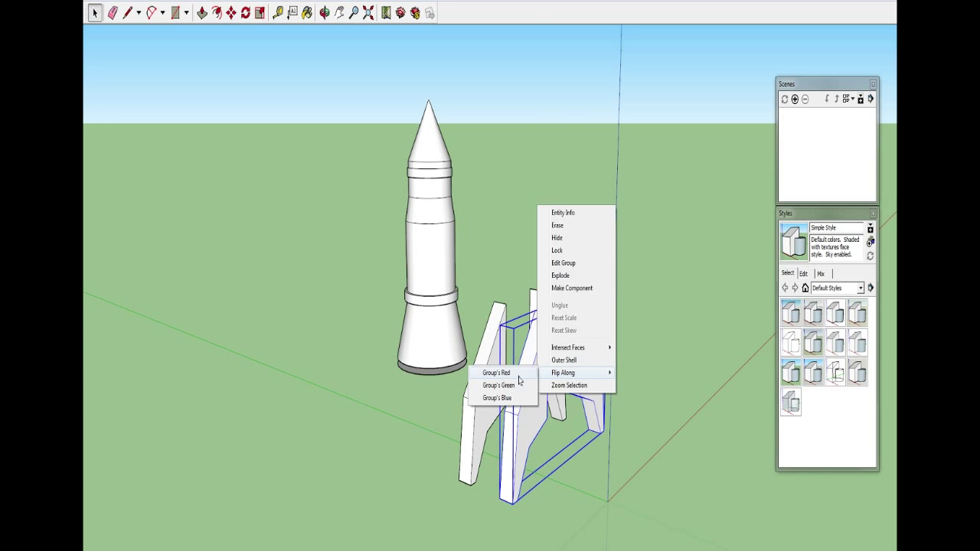
pyautogui.click(503, 387)
# Step: Rotate the fins upright about their base
pyautogui.press('q')
pyautogui.moveTo(559, 455); pyautogui.dragTo(406, 456, button='middle')
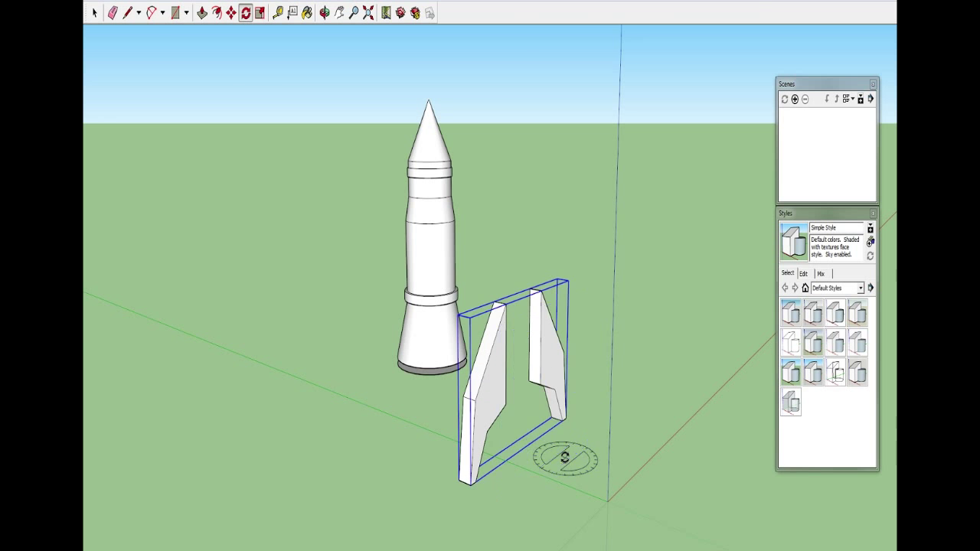
pyautogui.press('q')
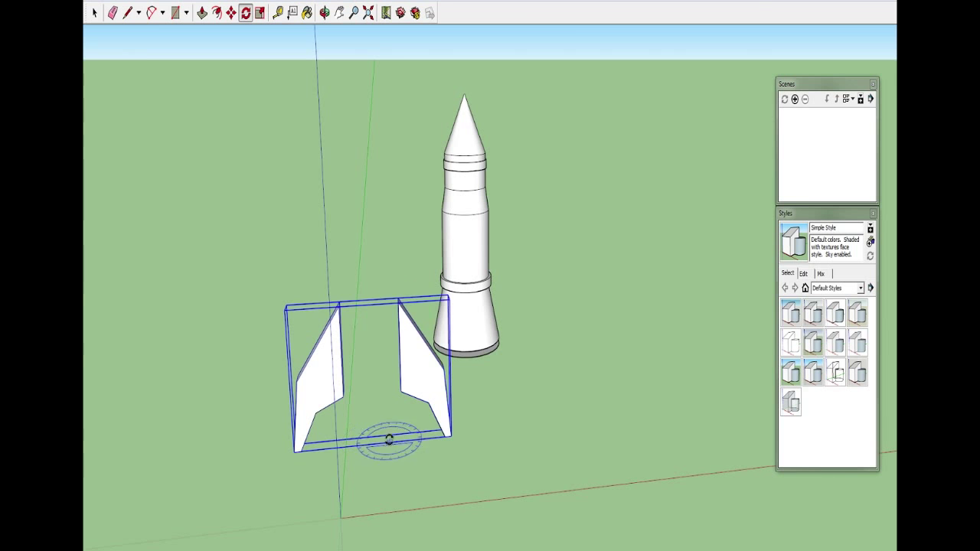
pyautogui.click(375, 438)
pyautogui.click(396, 440)
pyautogui.click(284, 427)
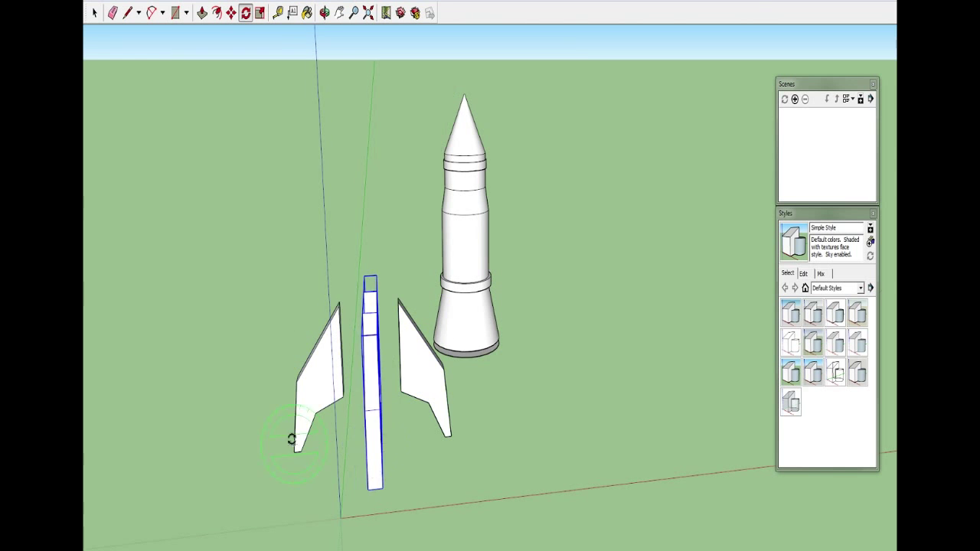
# Step: Move the upright fins into place around the rocket base
pyautogui.rightClick(587, 357)
pyautogui.click(612, 429)
pyautogui.click(230, 12)
pyautogui.click(604, 442)
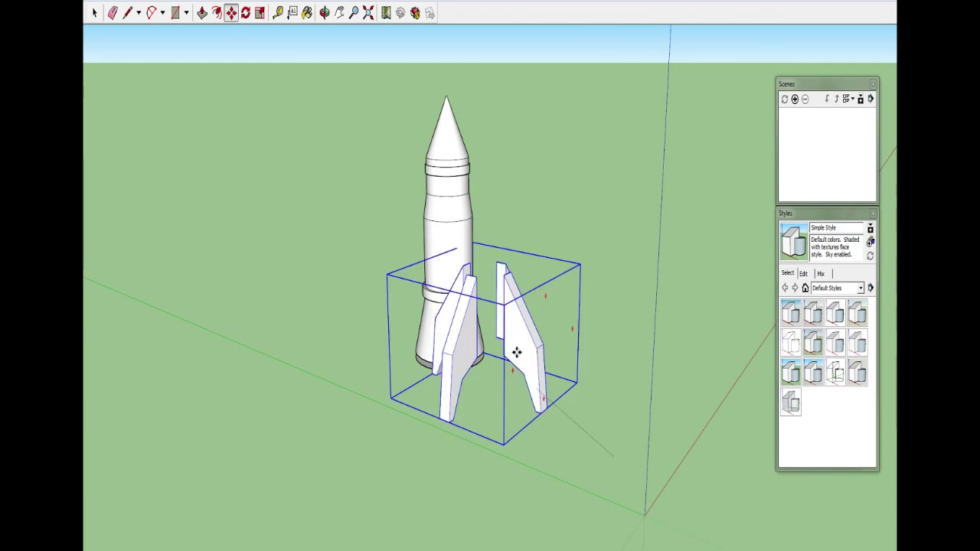
pyautogui.moveTo(490, 344); pyautogui.dragTo(486, 351, button='middle')
pyautogui.press('space')
pyautogui.click(484, 353)
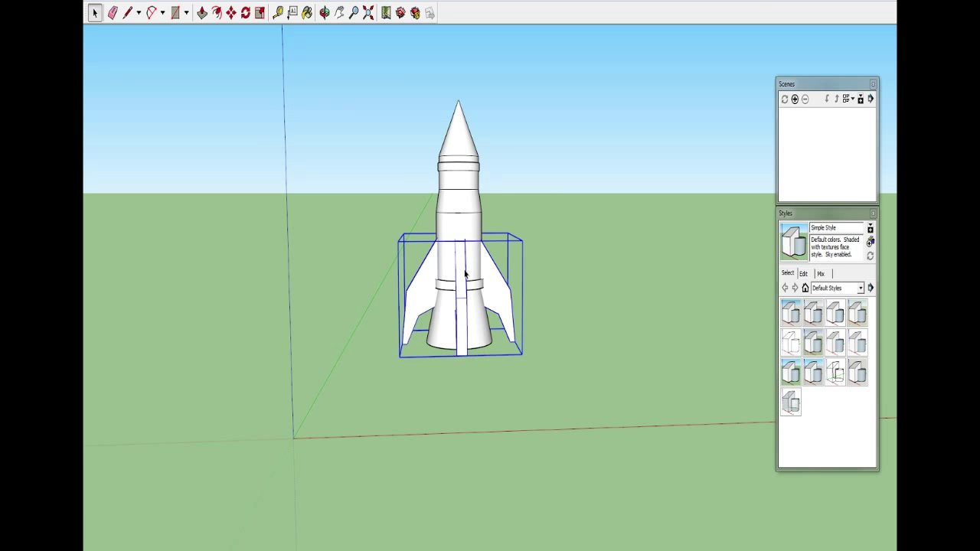
# Step: Scale the fins down toward the rocket base
pyautogui.press('s')
pyautogui.moveTo(460, 237); pyautogui.dragTo(458, 280)
pyautogui.scroll(3, 460, 274)
pyautogui.moveTo(459, 274)
pyautogui.mouseDown(button='middle')
pyautogui.moveTo(494, 332)
pyautogui.moveTo(464, 219)
pyautogui.moveTo(92, 19)
pyautogui.mouseUp(button='middle')
# Step: Select the whole rocket and make it a component
pyautogui.click(94, 12)
pyautogui.scroll(-3, 363, 179)
pyautogui.moveTo(363, 179)
pyautogui.mouseDown(button='middle')
pyautogui.moveTo(569, 339)
pyautogui.moveTo(525, 357)
pyautogui.moveTo(433, 252)
pyautogui.mouseUp(button='middle')
pyautogui.hotkey('ctrl', 'a')
pyautogui.rightClick(452, 346)
pyautogui.click(481, 440)
pyautogui.click(511, 355)
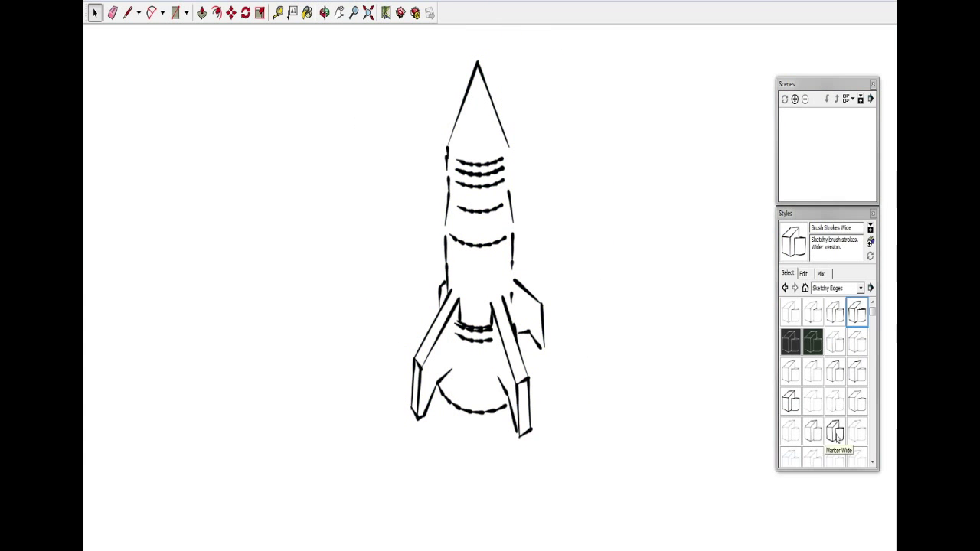
# Step: Apply the Marker Wide sketchy style, then switch the Styles panel to Default Styles
pyautogui.click(834, 431)
pyautogui.moveTo(459, 252)
pyautogui.mouseDown(button='middle')
pyautogui.moveTo(451, 388)
pyautogui.moveTo(477, 204)
pyautogui.moveTo(484, 278)
pyautogui.moveTo(416, 225)
pyautogui.moveTo(598, 300)
pyautogui.moveTo(525, 335)
pyautogui.moveTo(533, 346)
pyautogui.moveTo(490, 423)
pyautogui.mouseUp(button='middle')
pyautogui.hotkey('ctrl', 'a')
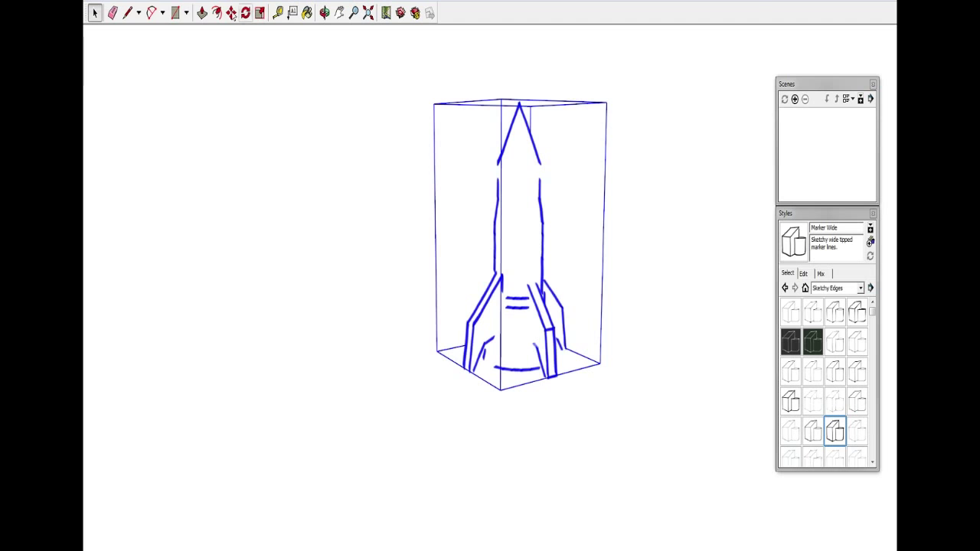
pyautogui.click(192, 2)
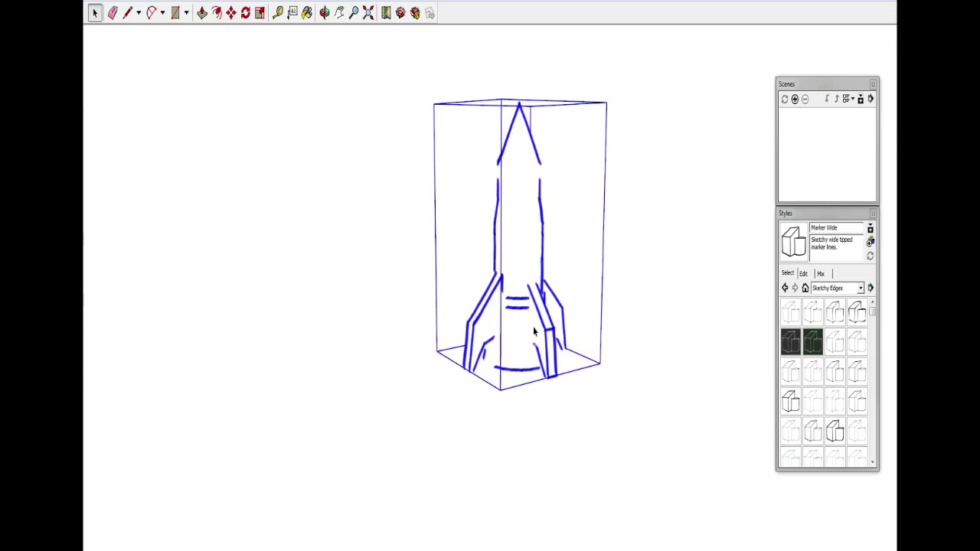
pyautogui.click(764, 242)
pyautogui.click(837, 288)
pyautogui.click(852, 325)
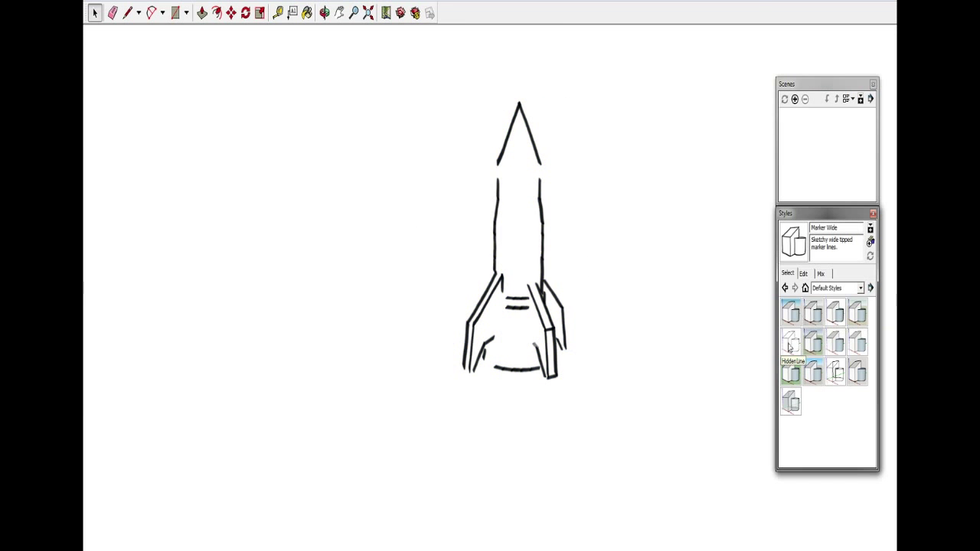
# Step: Apply the 3D Printing Style and scale the rocket group narrower
pyautogui.click(791, 311)
pyautogui.click(522, 355)
pyautogui.rightClick(522, 354)
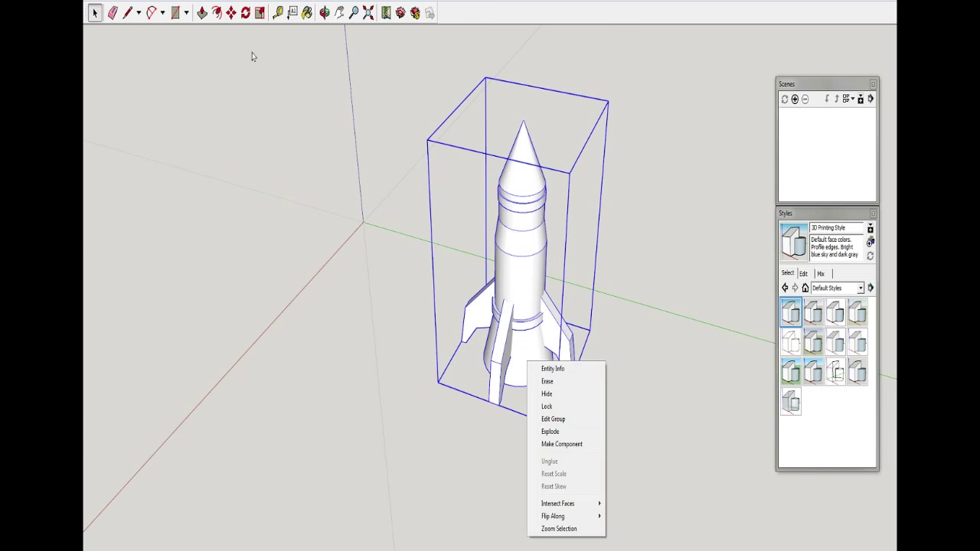
pyautogui.click(259, 12)
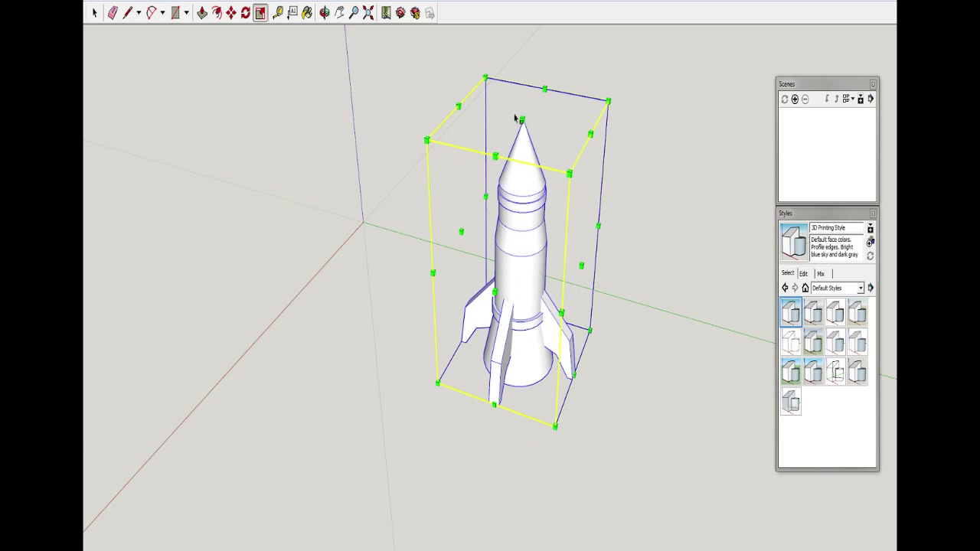
pyautogui.rightClick(545, 171)
pyautogui.click(570, 228)
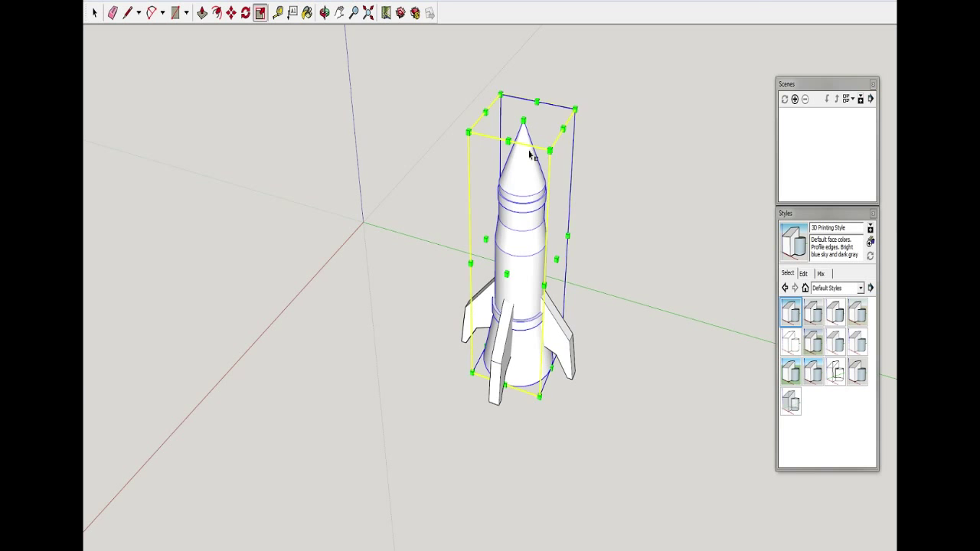
# Step: Switch the camera to Parallel Projection and orbit around the rocket
pyautogui.moveTo(619, 248); pyautogui.dragTo(558, 254, button='middle')
pyautogui.press('o')
pyautogui.moveTo(685, 192)
pyautogui.mouseDown()
pyautogui.moveTo(558, 372)
pyautogui.moveTo(558, 61)
pyautogui.moveTo(517, 457)
pyautogui.moveTo(552, 265)
pyautogui.moveTo(543, 282)
pyautogui.mouseUp()
pyautogui.press('space')
pyautogui.press('o')
pyautogui.scroll(3, 547, 265)
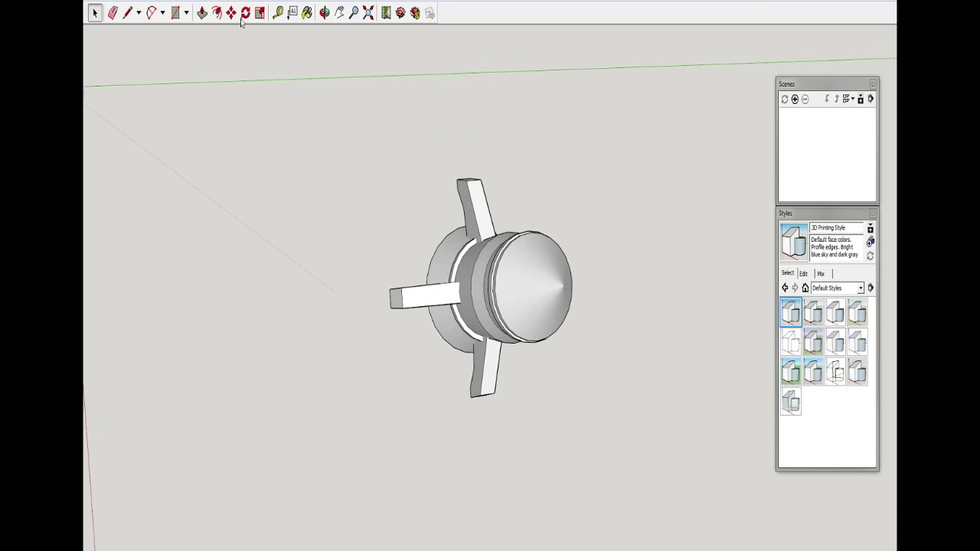
pyautogui.click(122, 2)
pyautogui.click(122, 51)
pyautogui.press('o')
pyautogui.moveTo(130, 62)
pyautogui.mouseDown()
pyautogui.moveTo(571, 361)
pyautogui.moveTo(683, 284)
pyautogui.moveTo(686, 233)
pyautogui.mouseUp()
pyautogui.moveTo(686, 233); pyautogui.dragTo(685, 238, button='middle')
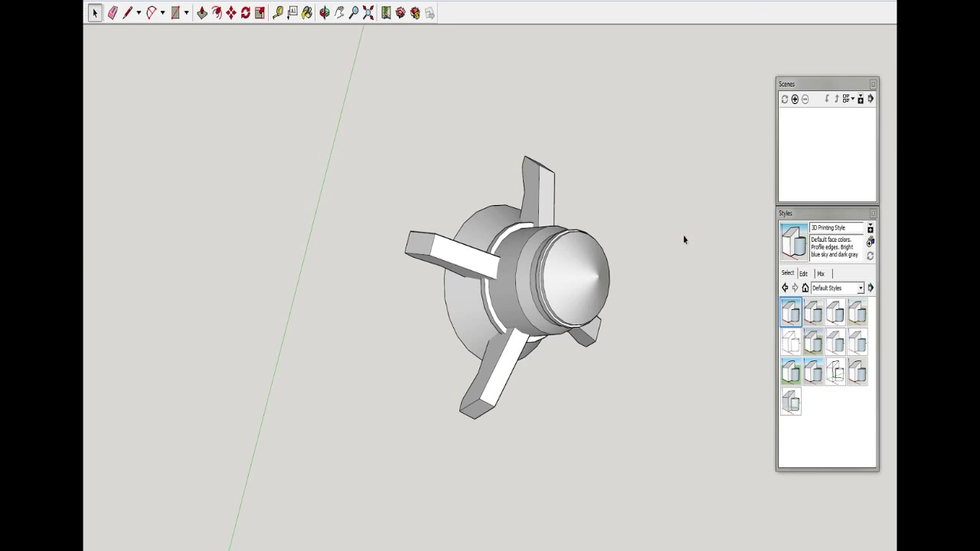
pyautogui.moveTo(608, 269)
pyautogui.mouseDown(button='middle')
pyautogui.moveTo(590, 283)
pyautogui.moveTo(612, 291)
pyautogui.mouseUp(button='middle')
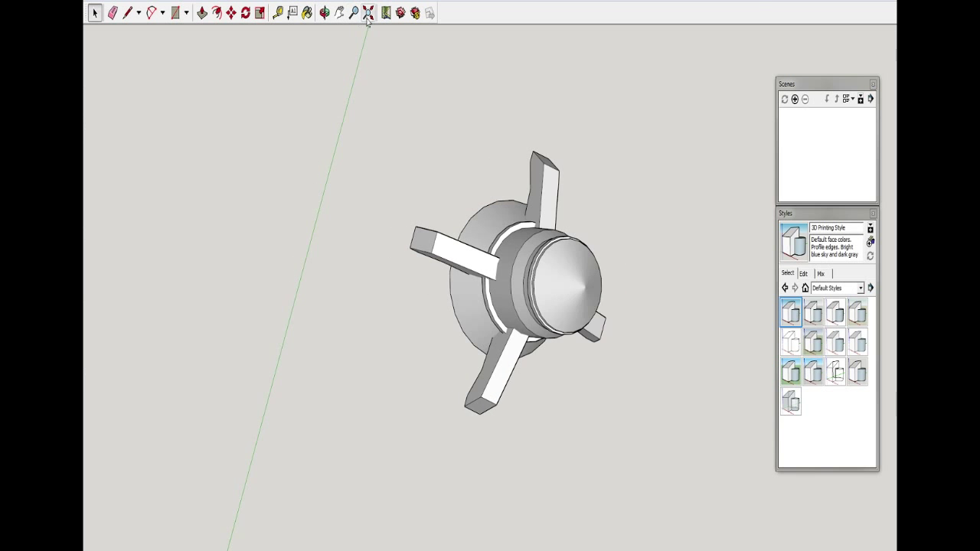
pyautogui.scroll(5, 612, 299)
# Step: Inside the rocket group, scale the nose's front face into a long pointed cone
pyautogui.rightClick(635, 297)
pyautogui.click(660, 352)
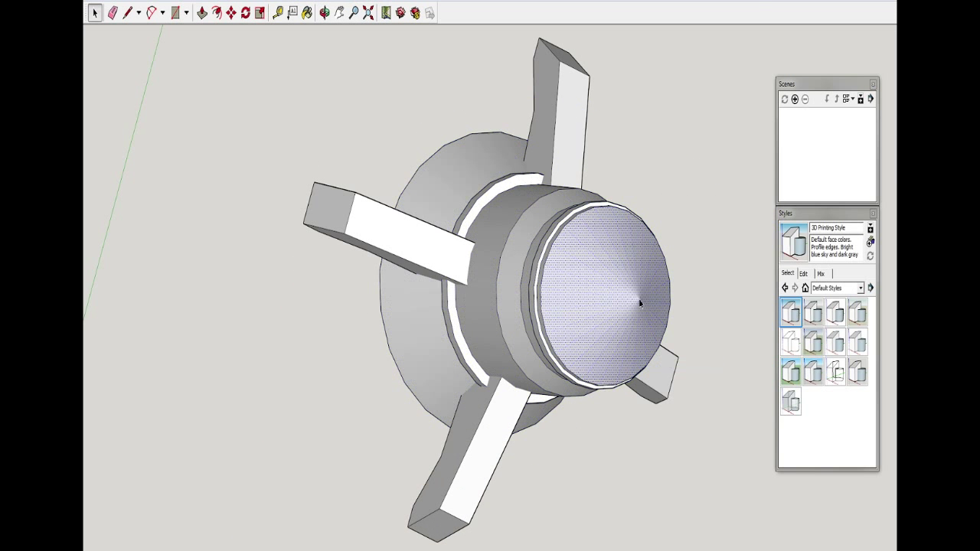
pyautogui.click(605, 296)
pyautogui.press('s')
pyautogui.moveTo(641, 312); pyautogui.dragTo(719, 319)
pyautogui.scroll(-5, 582, 321)
pyautogui.moveTo(518, 328)
pyautogui.mouseDown(button='middle')
pyautogui.moveTo(557, 343)
pyautogui.moveTo(532, 322)
pyautogui.moveTo(504, 279)
pyautogui.moveTo(512, 280)
pyautogui.moveTo(500, 292)
pyautogui.mouseUp(button='middle')
pyautogui.click(860, 288)
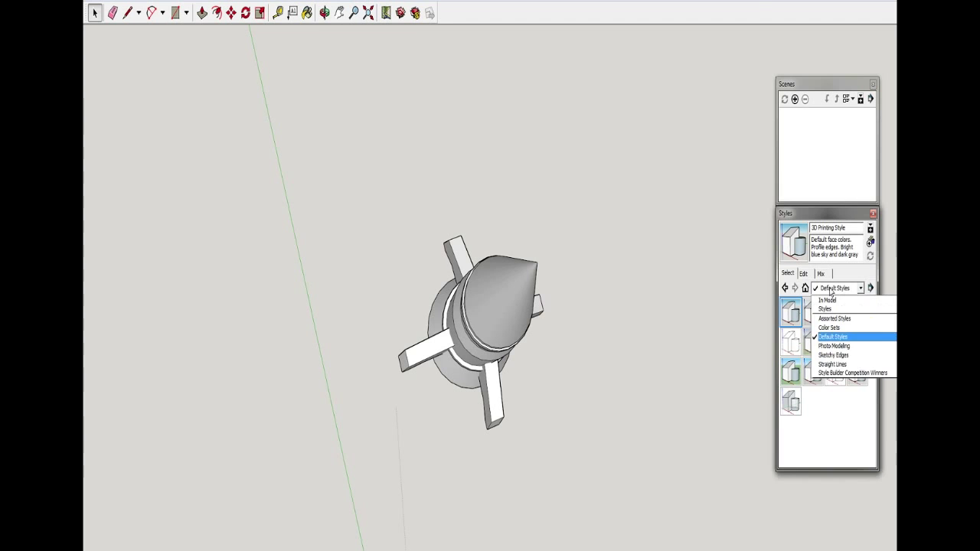
# Step: Choose the Sketchy Edges collection and scale the fin section taller
pyautogui.click(835, 356)
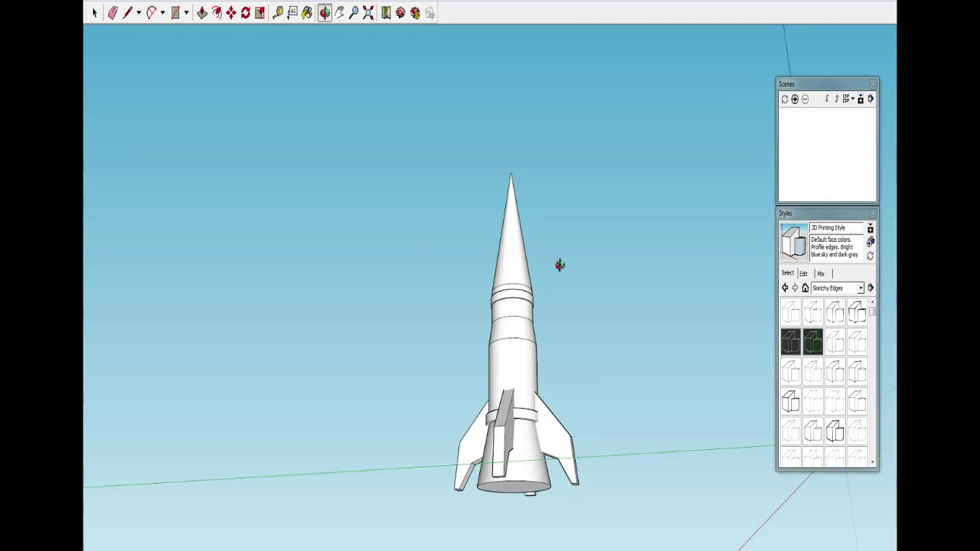
pyautogui.press('s')
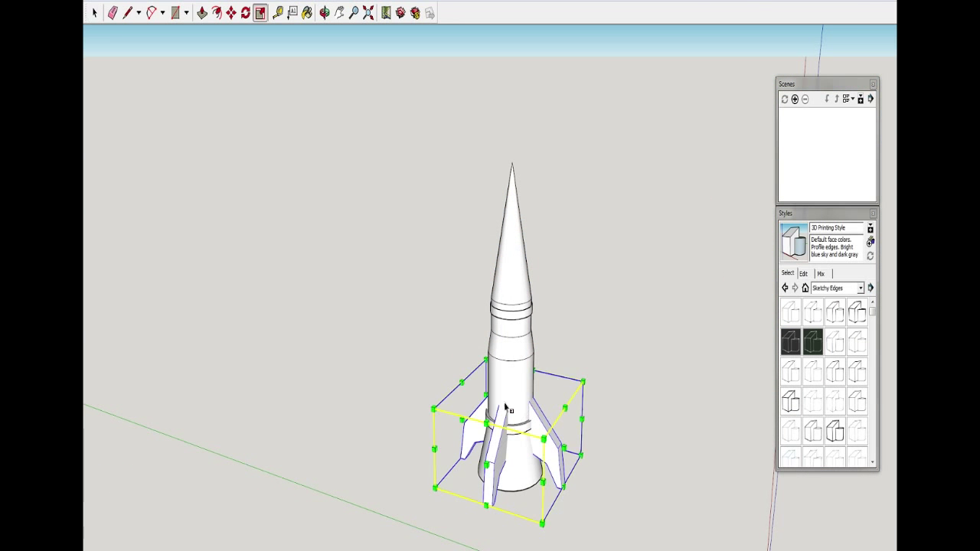
pyautogui.click(94, 12)
pyautogui.moveTo(532, 367)
pyautogui.mouseDown(button='middle')
pyautogui.moveTo(532, 203)
pyautogui.moveTo(593, 317)
pyautogui.moveTo(584, 275)
pyautogui.moveTo(556, 300)
pyautogui.moveTo(755, 246)
pyautogui.moveTo(569, 280)
pyautogui.moveTo(551, 304)
pyautogui.moveTo(337, 160)
pyautogui.moveTo(538, 310)
pyautogui.moveTo(525, 160)
pyautogui.moveTo(643, 286)
pyautogui.moveTo(416, 280)
pyautogui.mouseUp(button='middle')
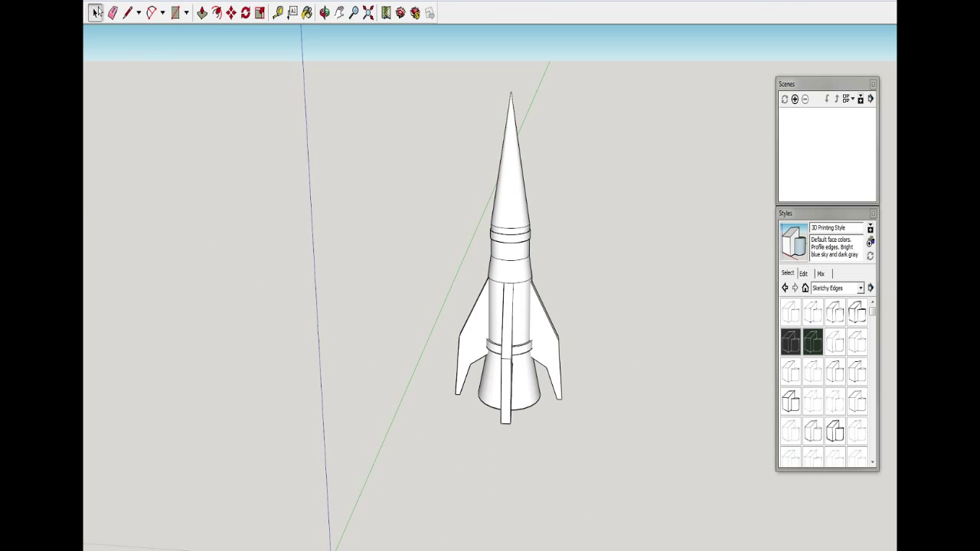
# Step: Group all of the rocket's parts into one object
pyautogui.click(508, 201)
pyautogui.hotkey('ctrl', 'a')
pyautogui.rightClick(510, 216)
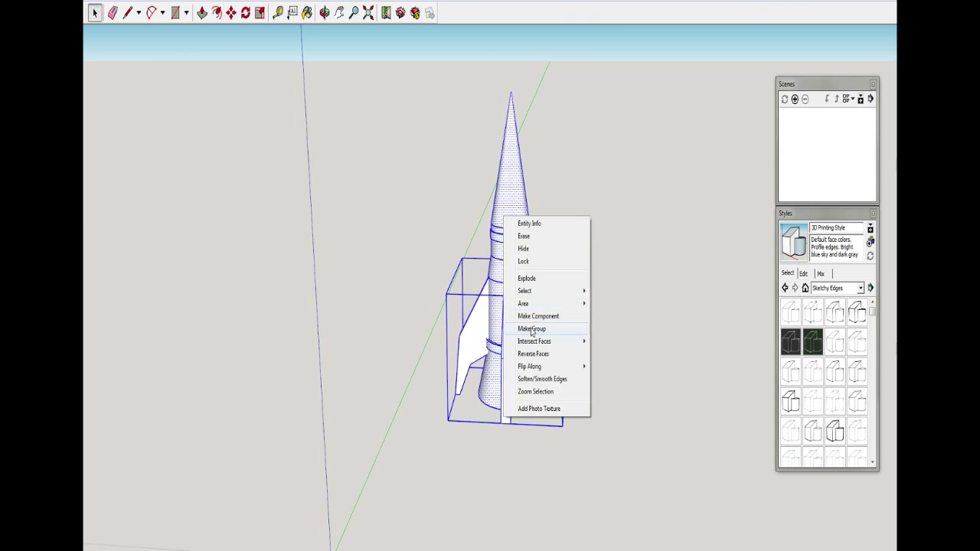
pyautogui.click(536, 382)
pyautogui.moveTo(531, 314)
pyautogui.mouseDown(button='middle')
pyautogui.moveTo(492, 268)
pyautogui.moveTo(517, 360)
pyautogui.moveTo(460, 322)
pyautogui.moveTo(384, 312)
pyautogui.mouseUp(button='middle')
# Step: Draw a rectangular launch pad face on the ground
pyautogui.press('b')
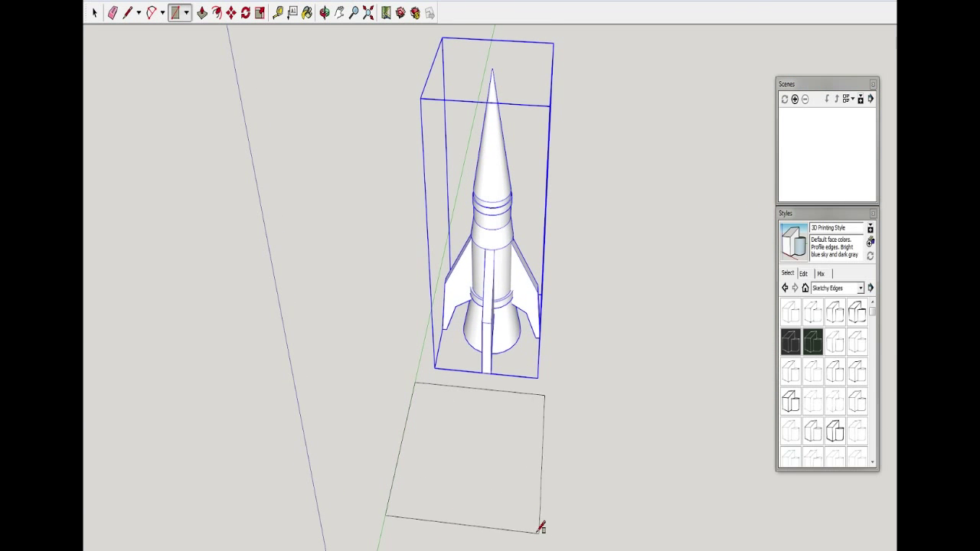
pyautogui.click(415, 483)
pyautogui.hotkey('ctrl', 'z')
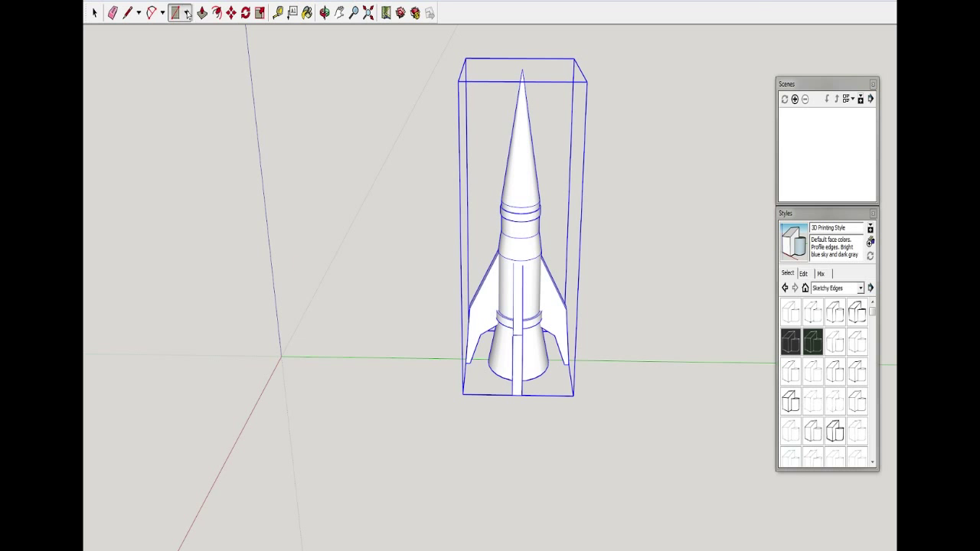
pyautogui.hotkey('ctrl', 'z')
pyautogui.click(399, 463)
pyautogui.moveTo(219, 394); pyautogui.dragTo(253, 360, button='middle')
# Step: Move the rocket onto the grey square launch pad
pyautogui.press('m')
pyautogui.click(513, 291)
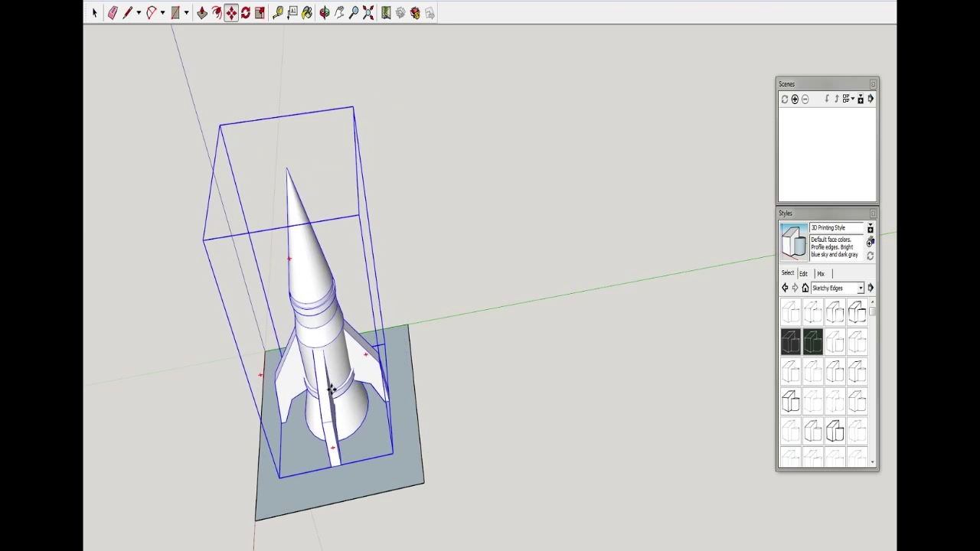
pyautogui.click(404, 460)
pyautogui.moveTo(459, 330)
pyautogui.mouseDown(button='middle')
pyautogui.moveTo(465, 215)
pyautogui.moveTo(558, 225)
pyautogui.moveTo(465, 294)
pyautogui.moveTo(470, 373)
pyautogui.mouseUp(button='middle')
pyautogui.scroll(-3, 465, 215)
pyautogui.scroll(-2, 466, 215)
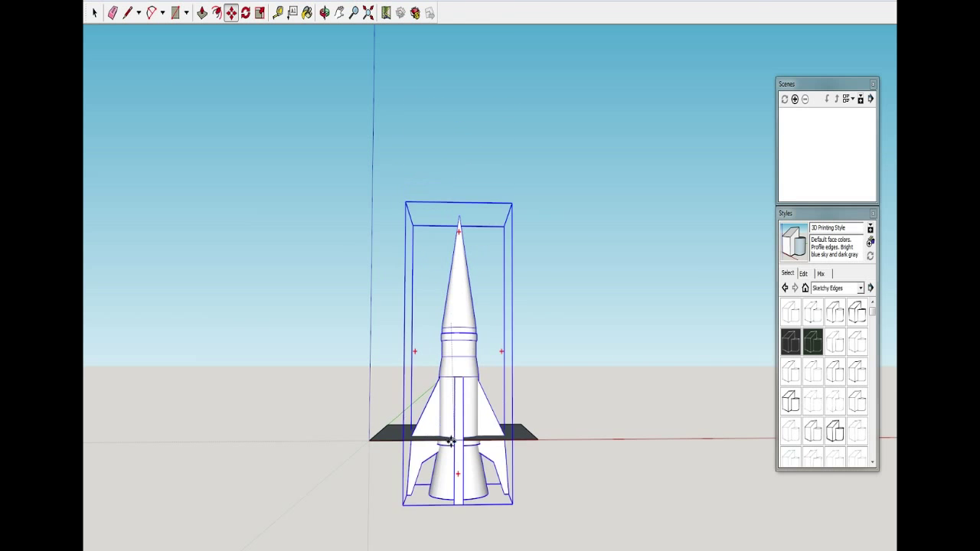
pyautogui.moveTo(521, 364)
pyautogui.mouseDown(button='middle')
pyautogui.moveTo(526, 347)
pyautogui.moveTo(438, 337)
pyautogui.mouseUp(button='middle')
pyautogui.press('l')
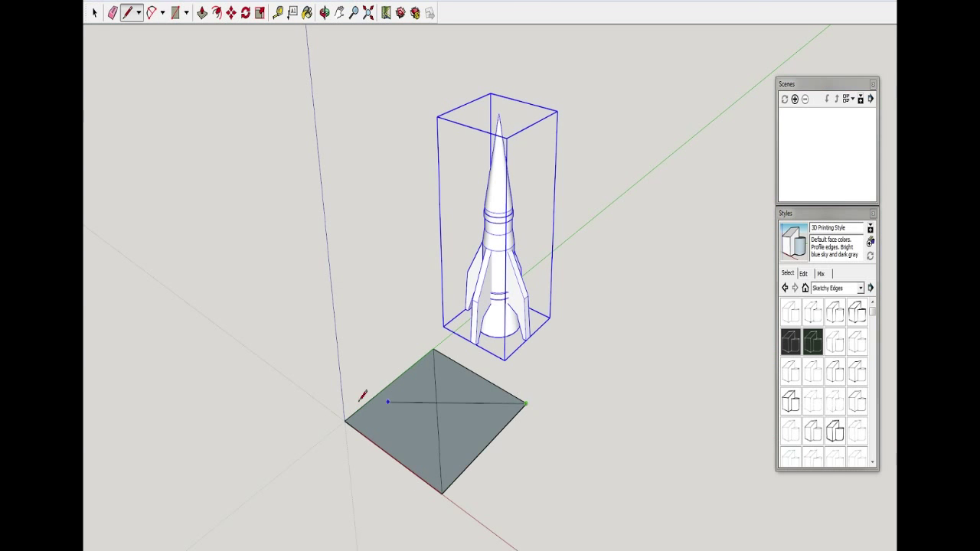
pyautogui.click(231, 12)
pyautogui.moveTo(498, 337)
pyautogui.mouseDown()
pyautogui.moveTo(434, 412)
pyautogui.moveTo(429, 86)
pyautogui.mouseUp()
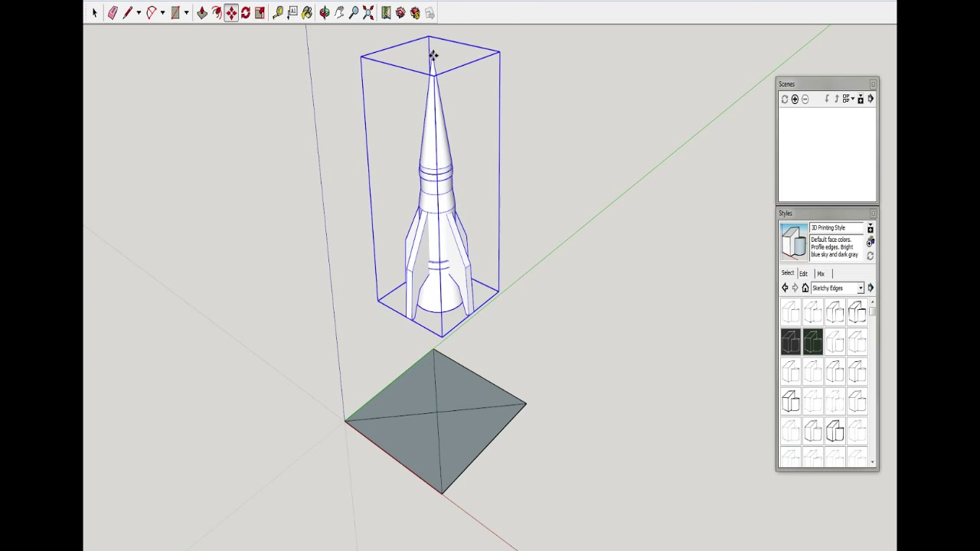
pyautogui.moveTo(432, 55); pyautogui.dragTo(393, 252, button='middle')
# Step: Apply the Marker Thin sketchy edge style to the model
pyautogui.hotkey('ctrl', 'z')
pyautogui.press('s')
pyautogui.moveTo(414, 322); pyautogui.dragTo(421, 428, button='middle')
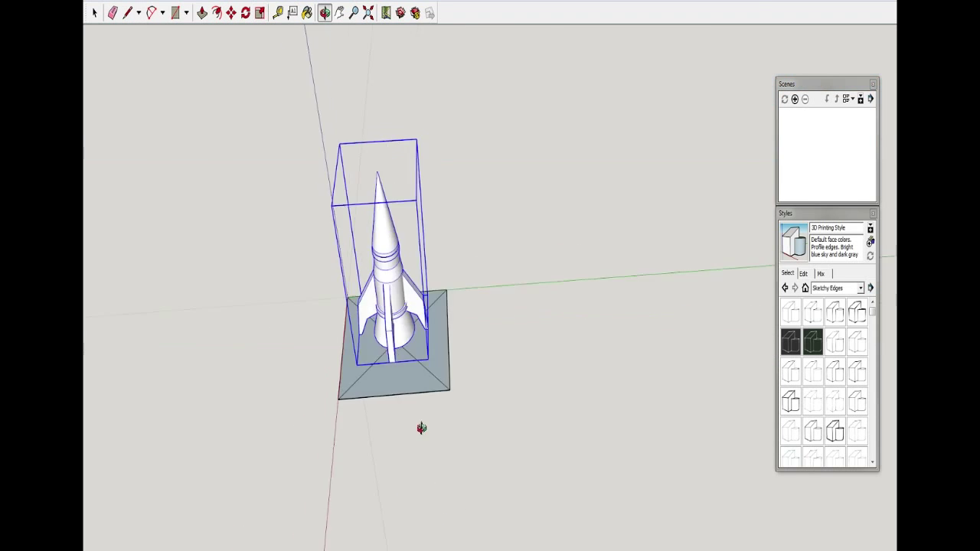
pyautogui.click(791, 431)
pyautogui.click(813, 431)
pyautogui.moveTo(429, 383)
pyautogui.mouseDown()
pyautogui.moveTo(497, 300)
pyautogui.moveTo(520, 227)
pyautogui.mouseUp()
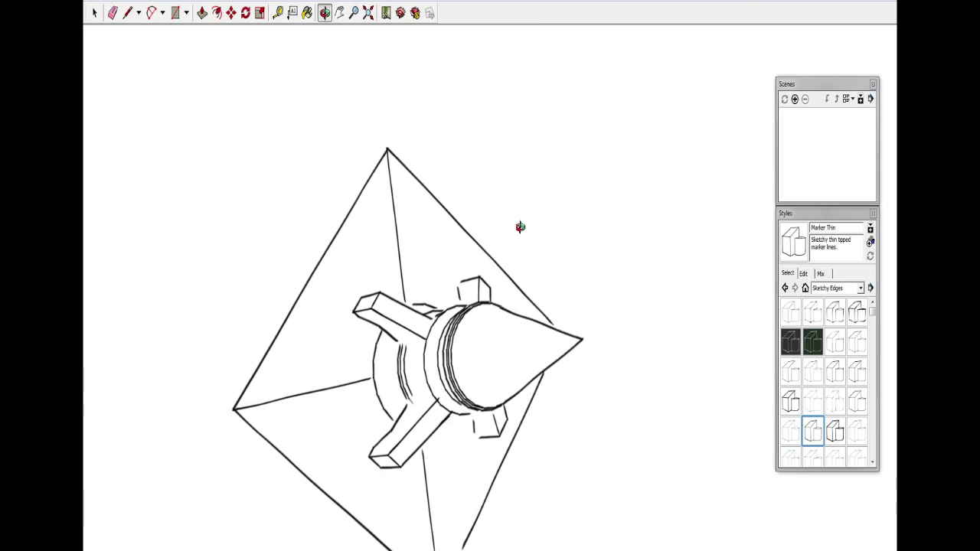
# Step: Delete the pyramid base and orbit the lone rocket to a new angle
pyautogui.click(455, 236)
pyautogui.press('Delete')
pyautogui.moveTo(454, 237); pyautogui.dragTo(504, 318, button='middle')
pyautogui.moveTo(504, 318)
pyautogui.mouseDown()
pyautogui.moveTo(481, 250)
pyautogui.moveTo(477, 271)
pyautogui.moveTo(483, 243)
pyautogui.moveTo(567, 250)
pyautogui.moveTo(516, 248)
pyautogui.moveTo(627, 234)
pyautogui.moveTo(498, 249)
pyautogui.moveTo(508, 239)
pyautogui.mouseUp()
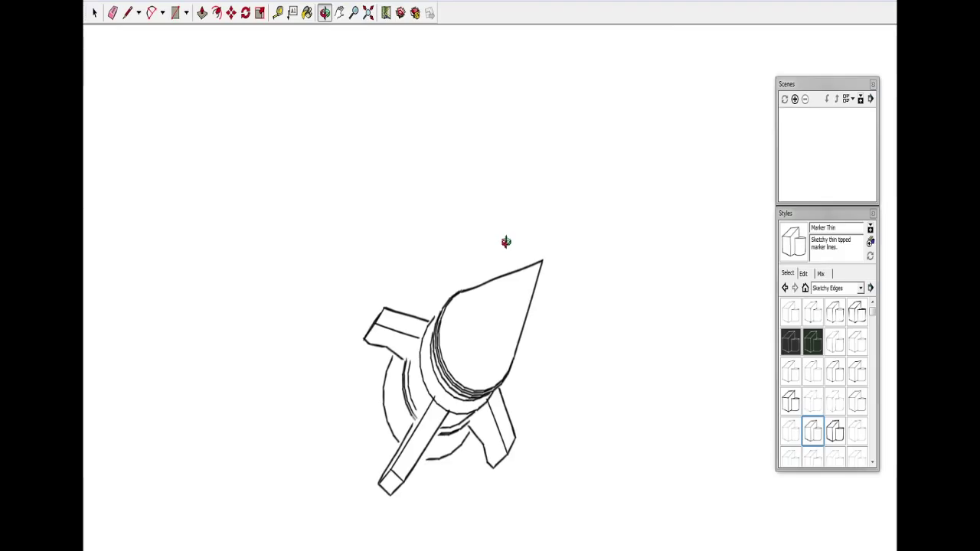
pyautogui.press('space')
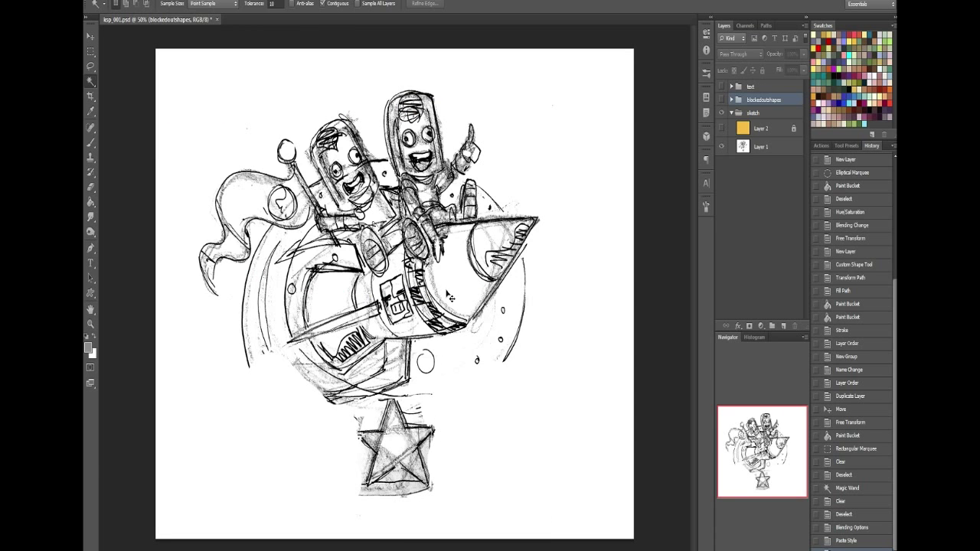
# Step: Paste the SketchUp screenshot, cut the rocket onto its own layer, and delete Layer 5
pyautogui.hotkey('ctrl', 'v')
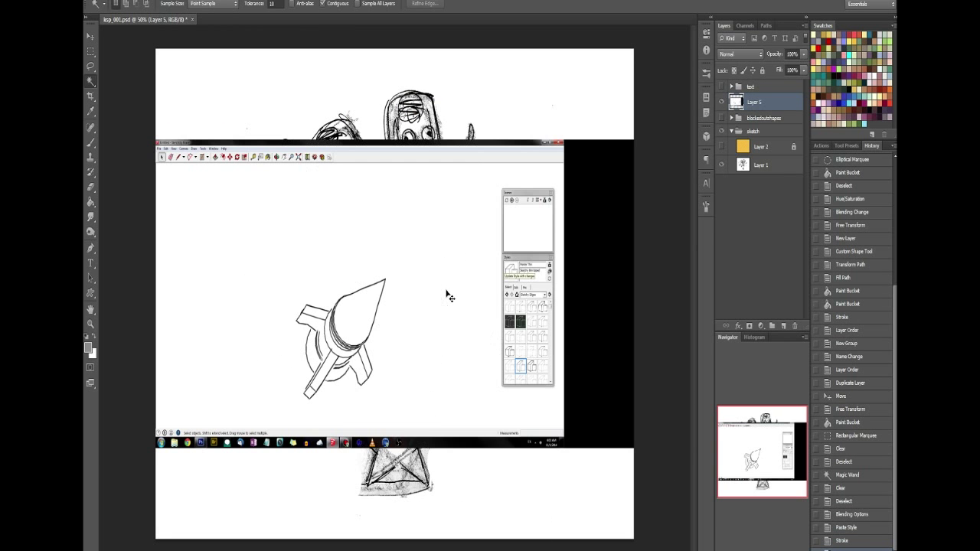
pyautogui.click(90, 52)
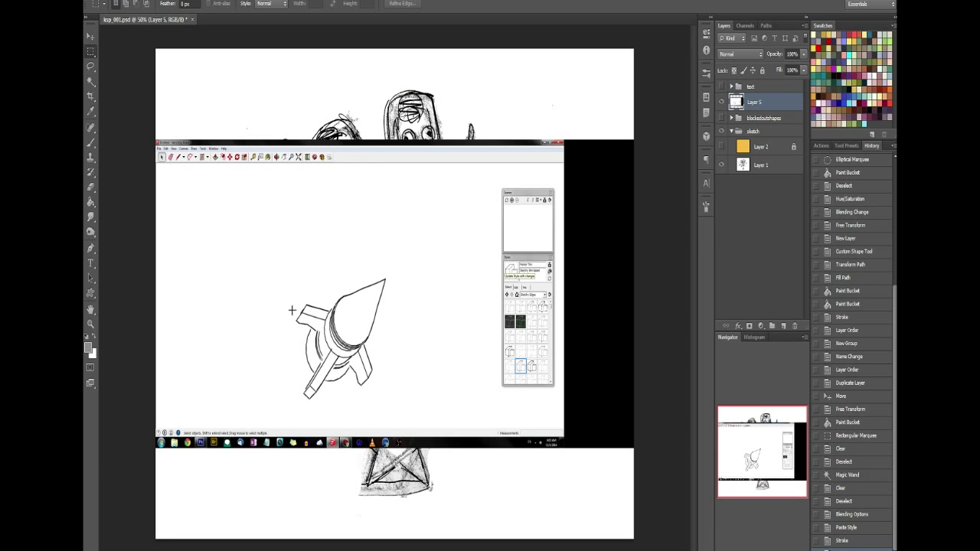
pyautogui.moveTo(410, 413); pyautogui.dragTo(398, 411)
pyautogui.rightClick(390, 394)
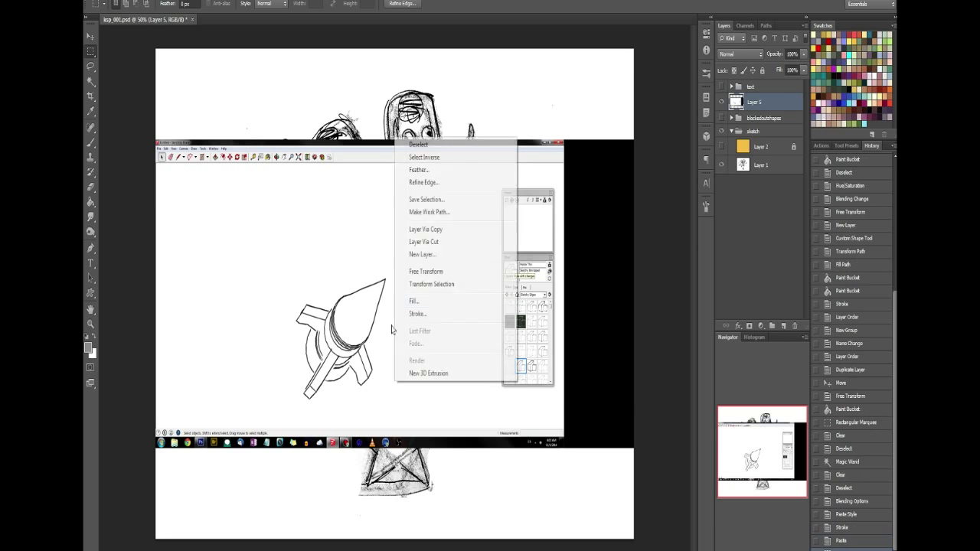
pyautogui.click(428, 242)
pyautogui.click(786, 125)
pyautogui.moveTo(781, 125)
pyautogui.mouseDown()
pyautogui.moveTo(804, 330)
pyautogui.moveTo(796, 327)
pyautogui.mouseUp()
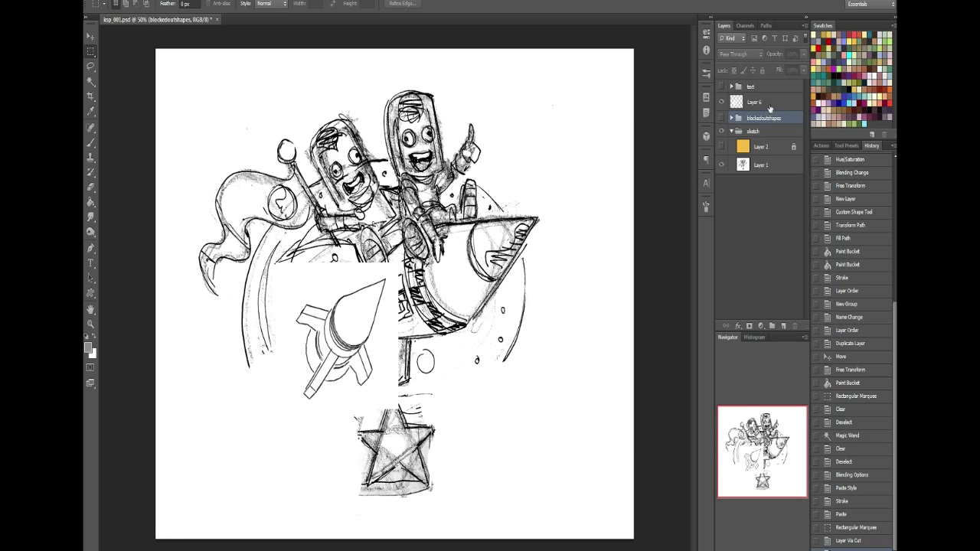
# Step: Select the white backing around the rocket, deselect, and show the orange Layer 2
pyautogui.click(92, 79)
pyautogui.click(316, 273)
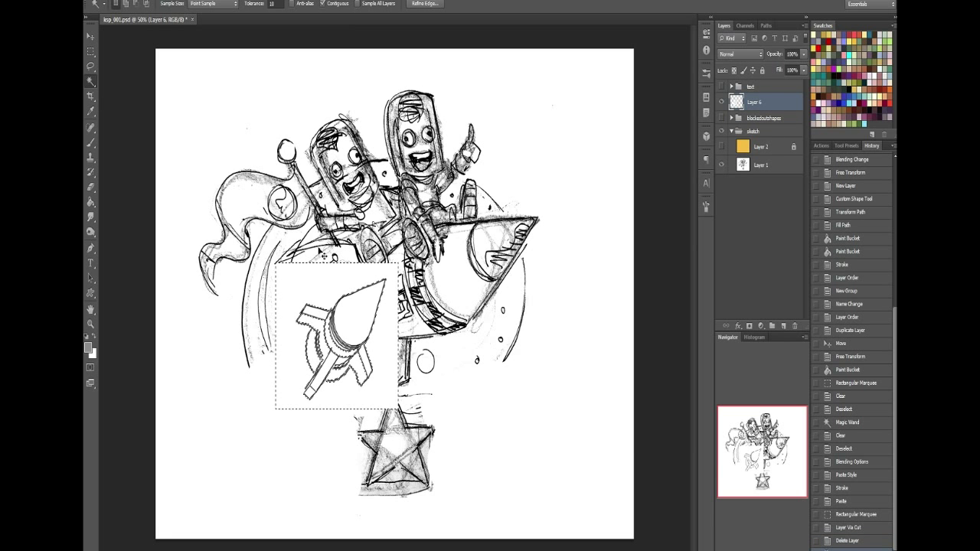
pyautogui.click(309, 102)
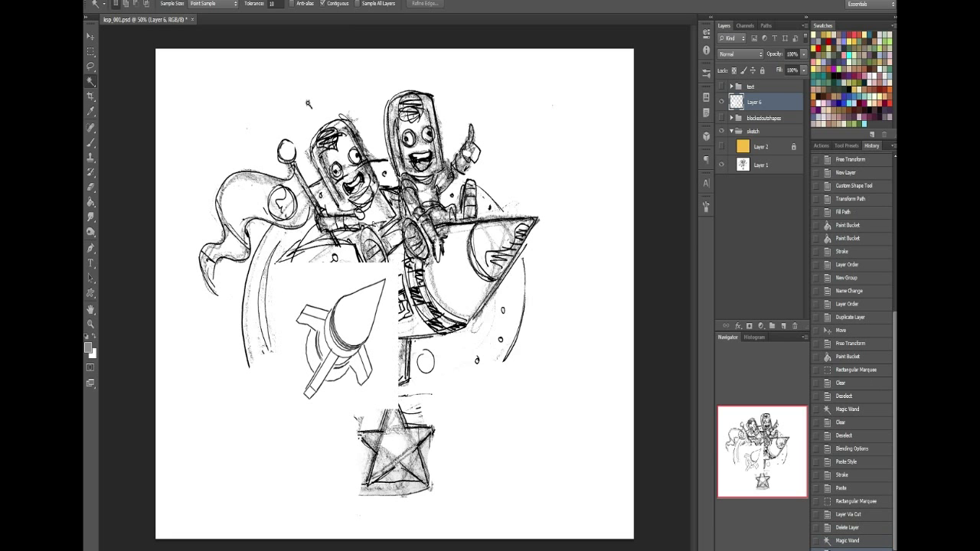
pyautogui.click(722, 149)
pyautogui.click(740, 53)
# Step: Set Layer 6 to Multiply, then scale it to about 247% and rotate it over the sketched rocket
pyautogui.click(724, 103)
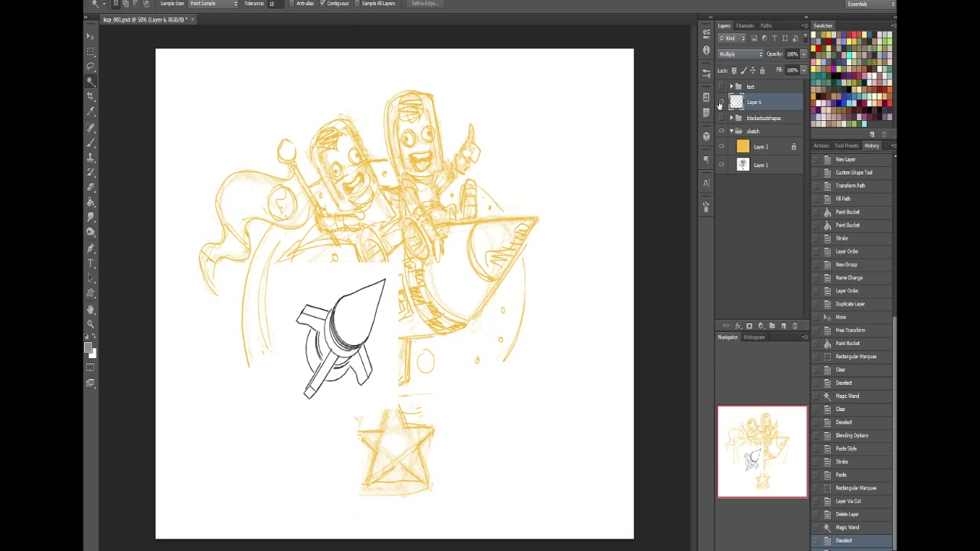
pyautogui.hotkey('ctrl', 't')
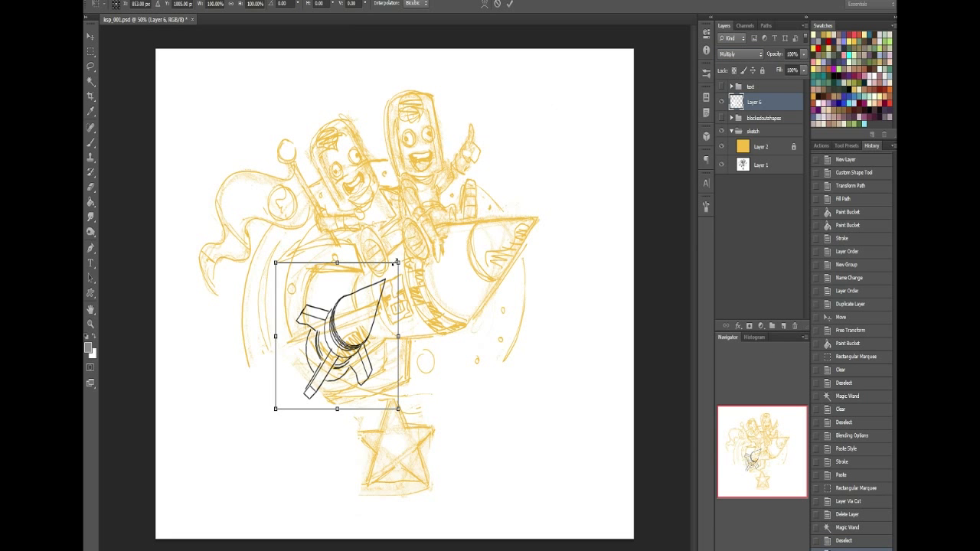
pyautogui.moveTo(396, 262); pyautogui.dragTo(579, 50)
pyautogui.moveTo(440, 226); pyautogui.dragTo(397, 304)
pyautogui.moveTo(582, 332); pyautogui.dragTo(579, 408)
pyautogui.moveTo(435, 290); pyautogui.dragTo(456, 286)
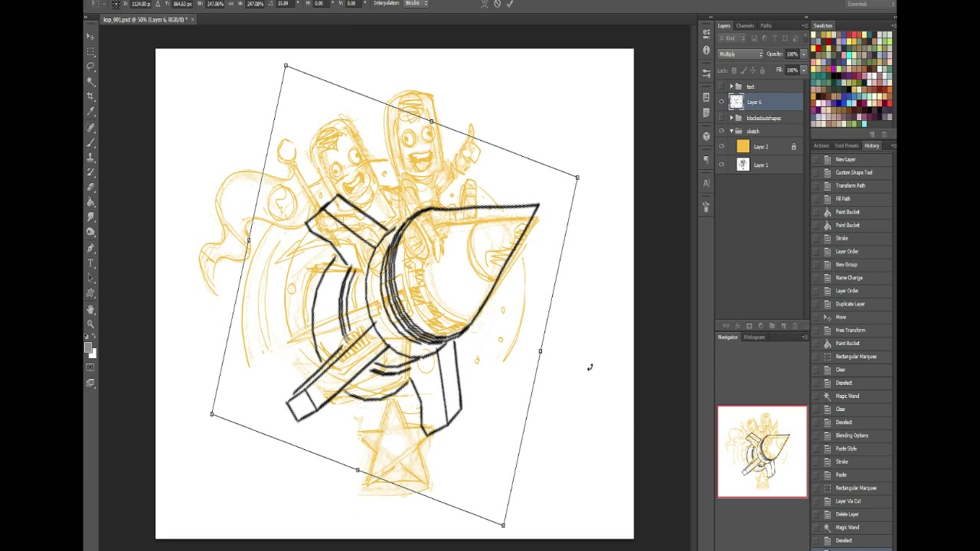
pyautogui.moveTo(568, 346)
pyautogui.mouseDown()
pyautogui.moveTo(563, 321)
pyautogui.moveTo(559, 366)
pyautogui.mouseUp()
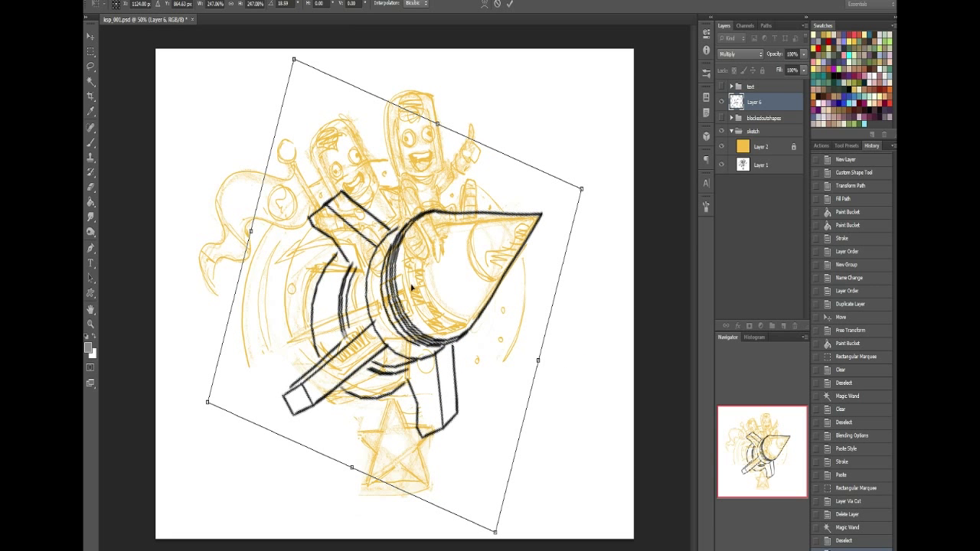
pyautogui.press('Return')
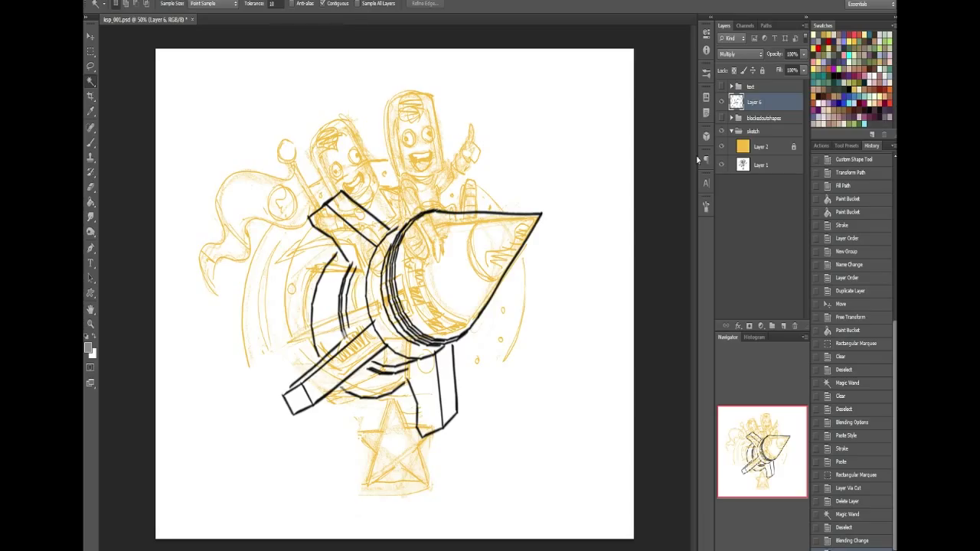
# Step: Show the blockedoutshapes group and rotate the rocket layer to about -11.55° over the circle
pyautogui.click(721, 120)
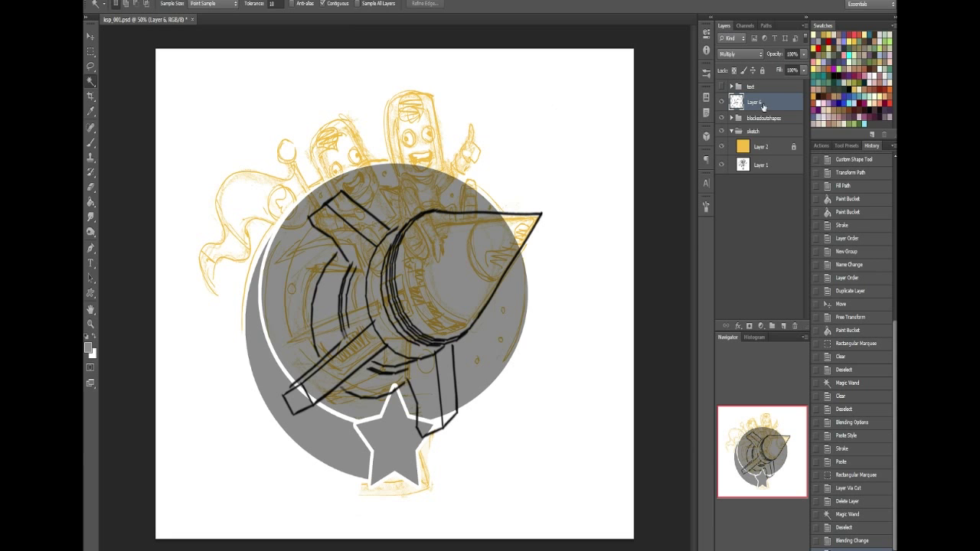
pyautogui.hotkey('ctrl', 't')
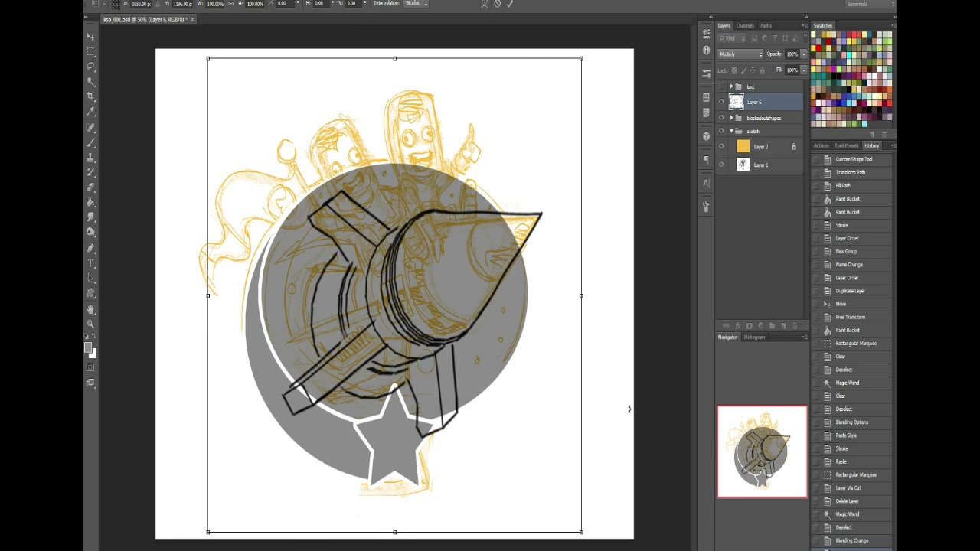
pyautogui.moveTo(616, 395); pyautogui.dragTo(612, 334)
pyautogui.moveTo(405, 285); pyautogui.dragTo(427, 291)
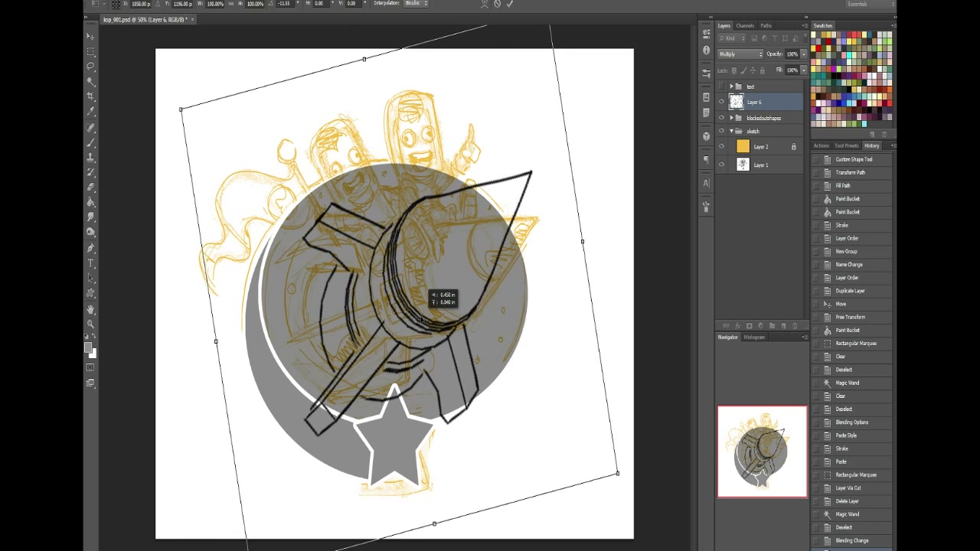
pyautogui.press('Return')
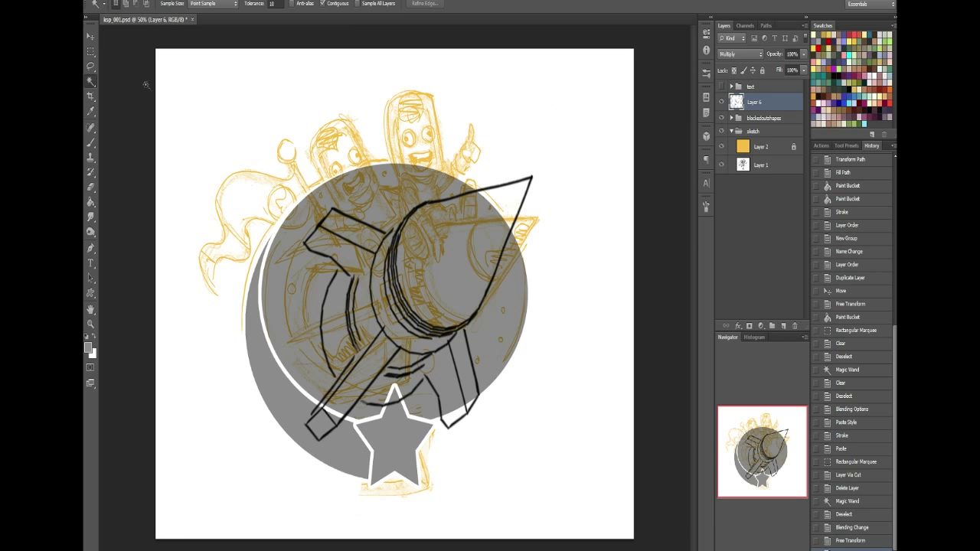
# Step: Switch the rocket layer's blend mode to Normal
pyautogui.click(93, 38)
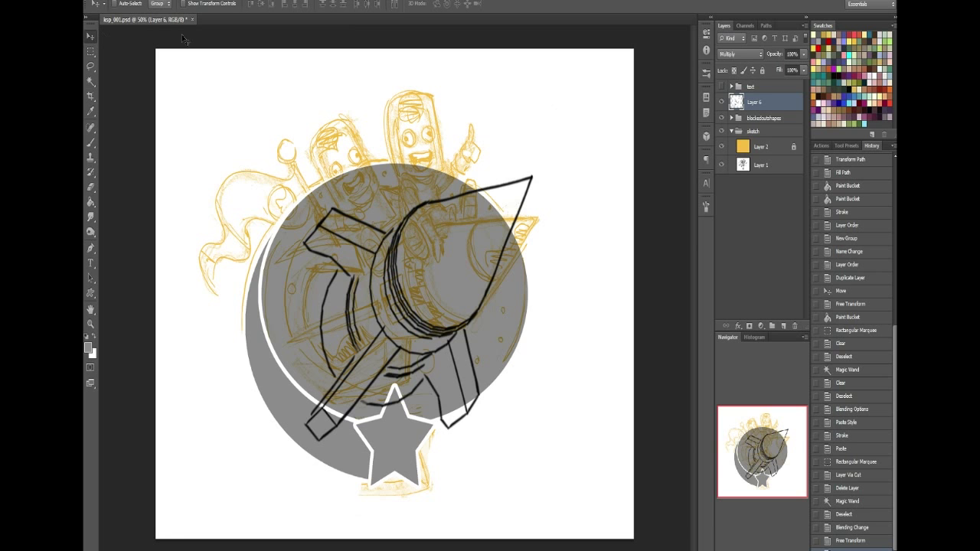
pyautogui.click(735, 54)
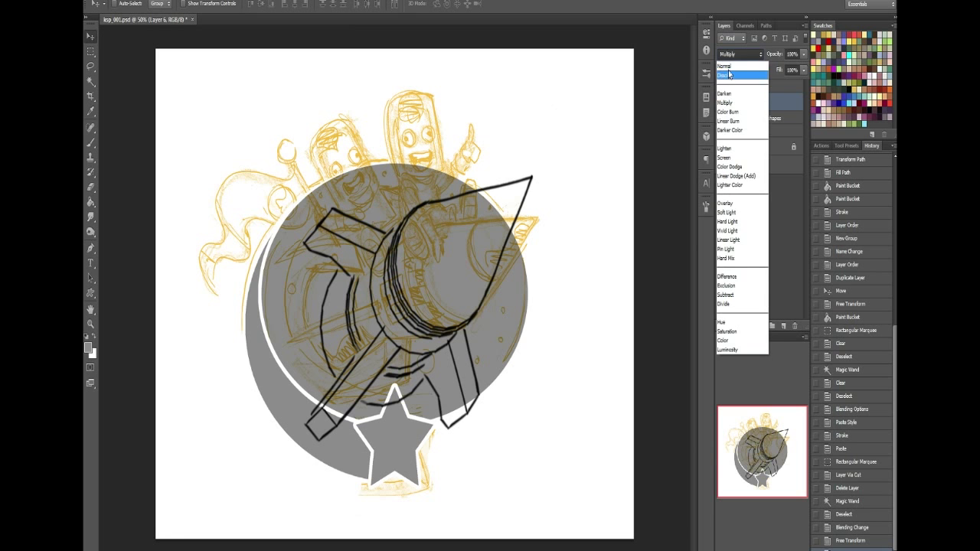
pyautogui.click(728, 67)
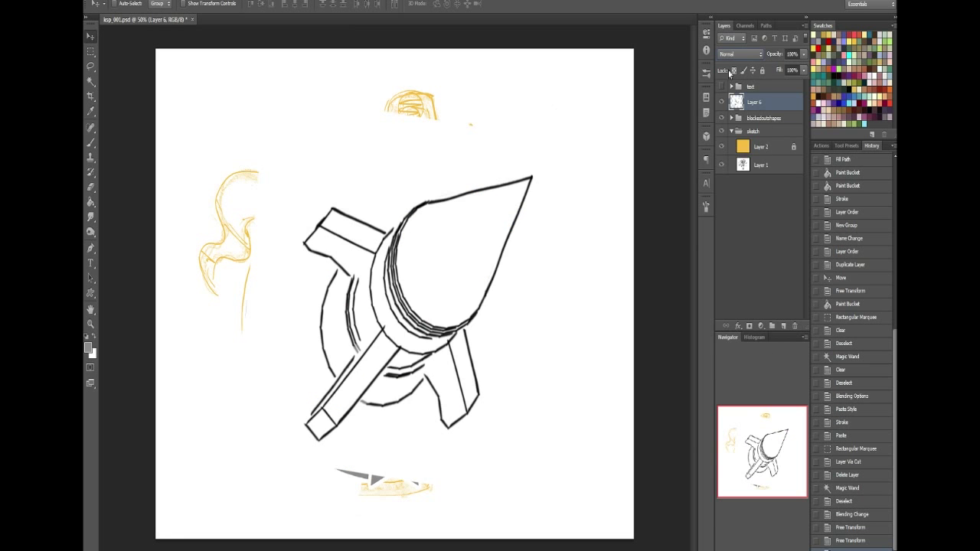
# Step: Change Layer 6's blend mode from Normal back to Multiply
pyautogui.click(725, 55)
pyautogui.click(726, 100)
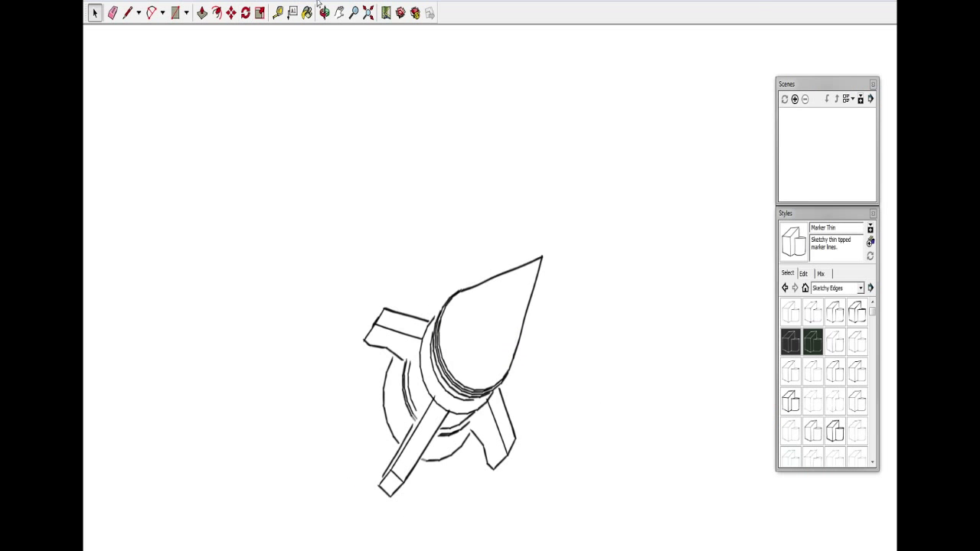
# Step: Frame the rocket at an oblique angle and save it to the Desktop as 'rocketship'
pyautogui.click(370, 15)
pyautogui.moveTo(458, 339)
pyautogui.mouseDown(button='middle')
pyautogui.moveTo(379, 176)
pyautogui.moveTo(407, 114)
pyautogui.mouseUp(button='middle')
pyautogui.click(368, 12)
pyautogui.moveTo(516, 328); pyautogui.dragTo(422, 225, button='middle')
pyautogui.hotkey('ctrl', 's')
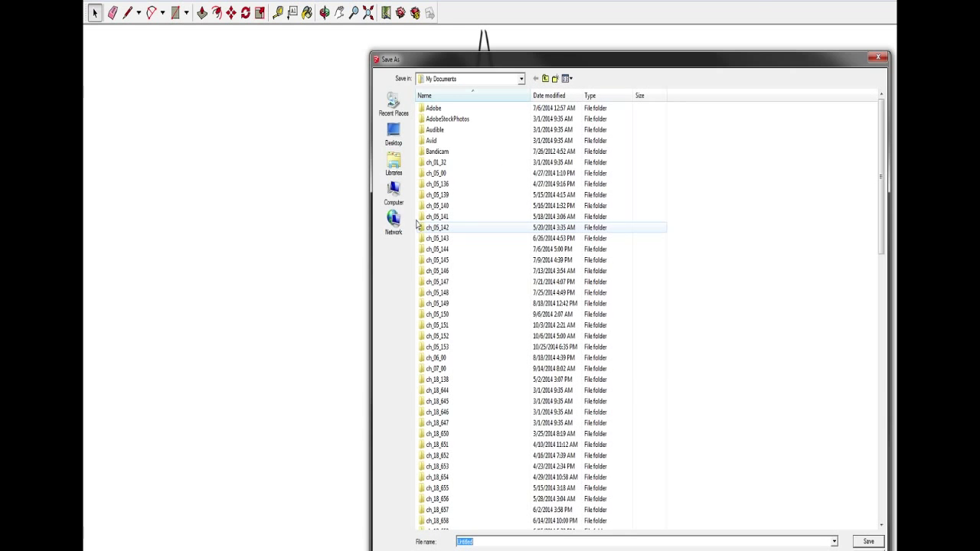
pyautogui.click(393, 135)
pyautogui.write('rocketship')
pyautogui.press('Return')
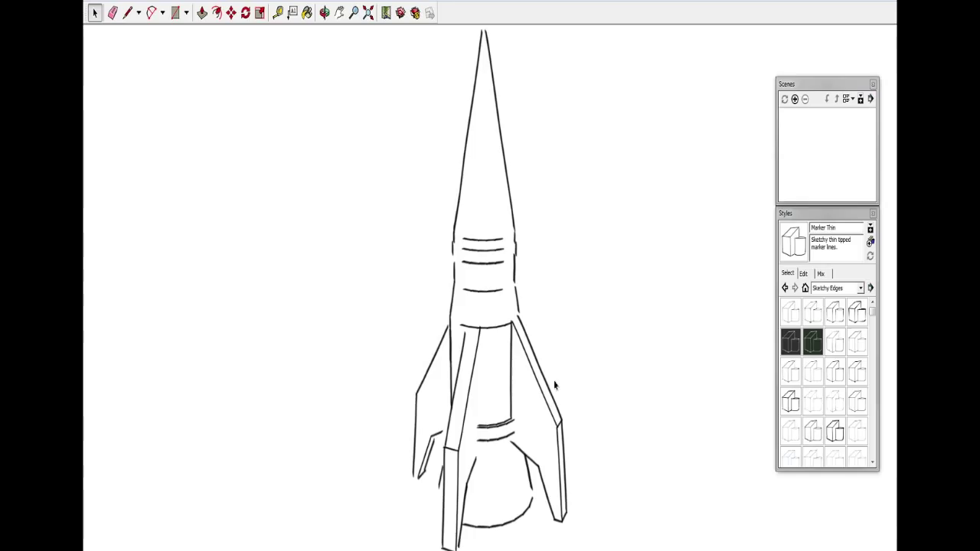